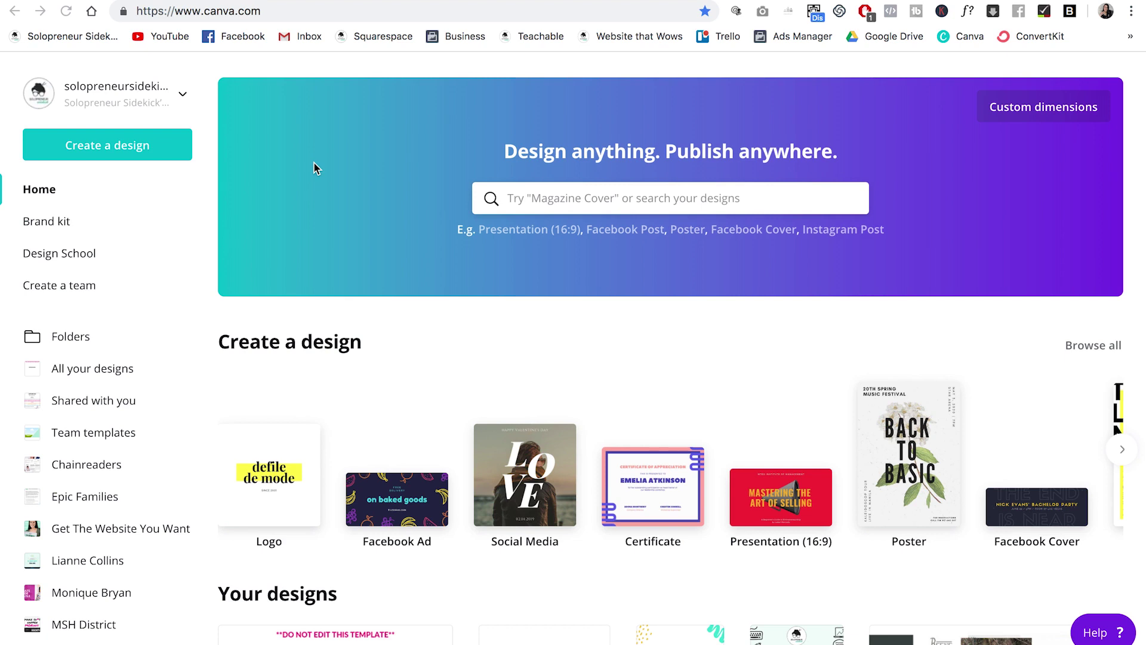
Create a blank Instagram Story design and apply the Spring Fling Sale template to it.
{"action": "left_click", "coordinate": [518, 197]}
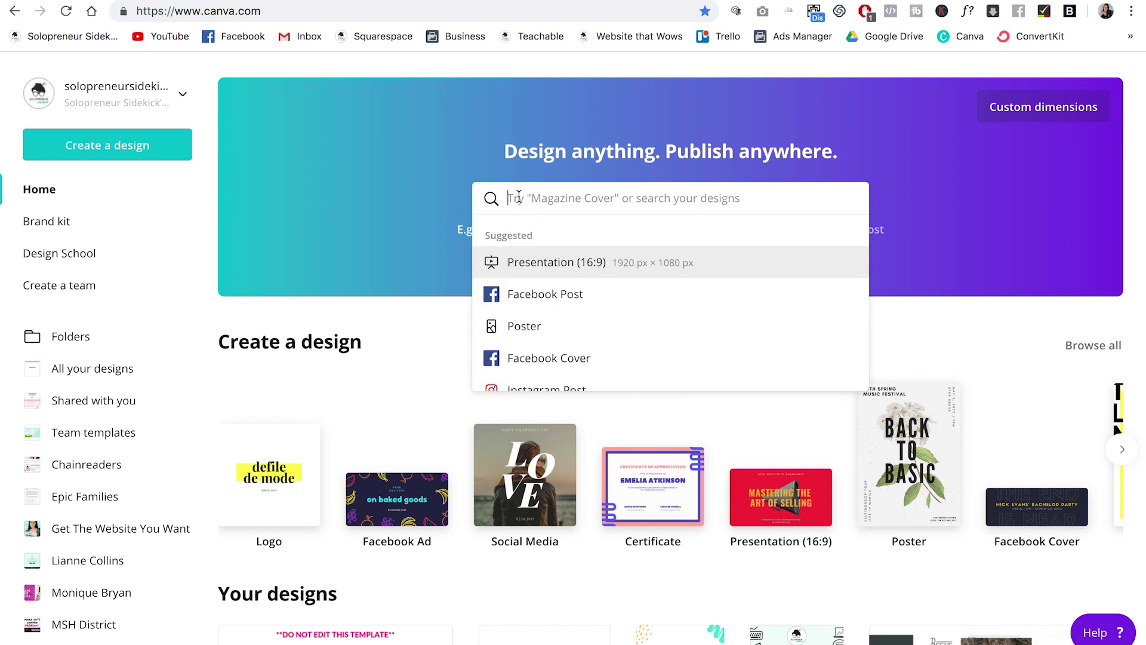
{"action": "type", "text": "story"}
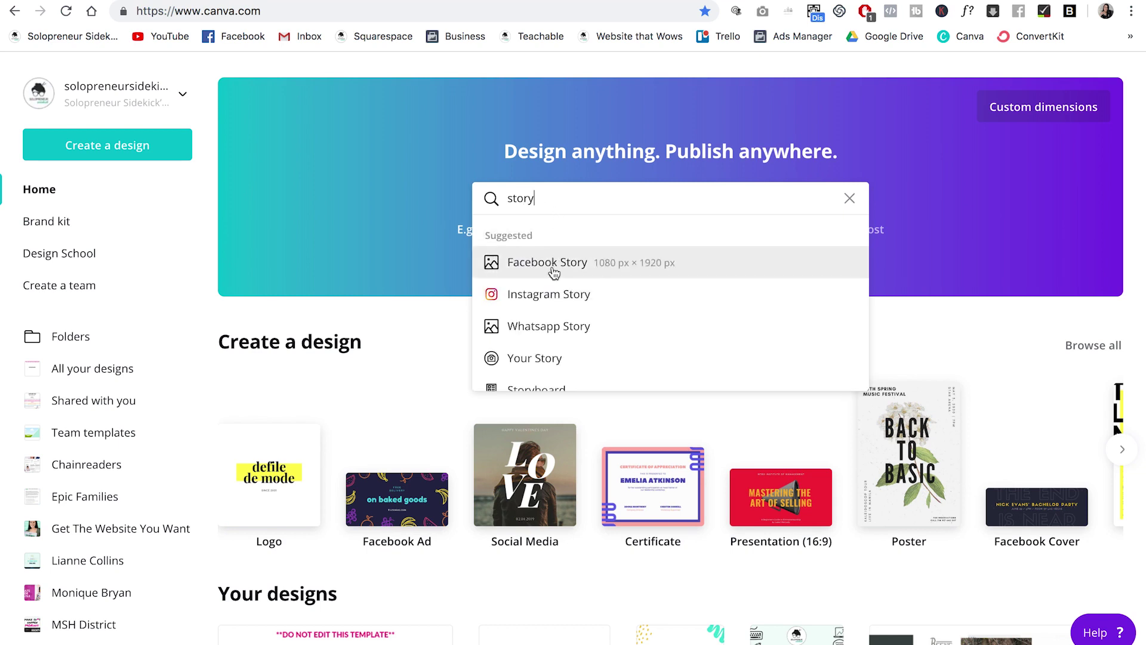
{"action": "left_click", "coordinate": [551, 301]}
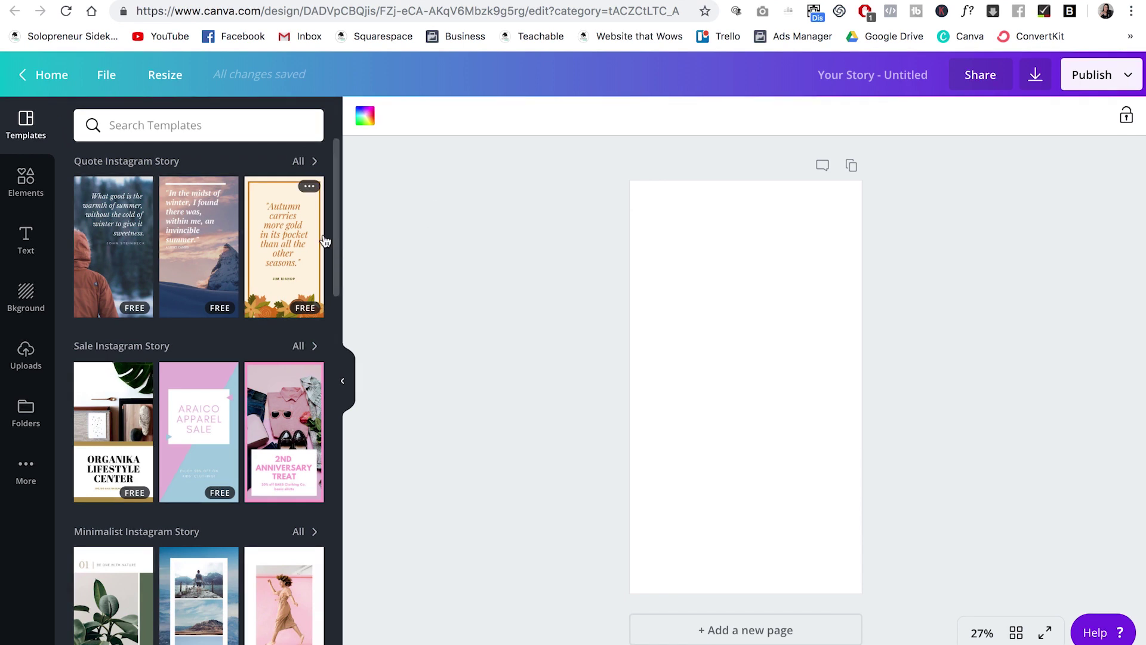
{"action": "scroll", "coordinate": [325, 240], "scroll_direction": "down", "scroll_amount": 4}
{"action": "scroll", "coordinate": [324, 241], "scroll_direction": "down", "scroll_amount": 2}
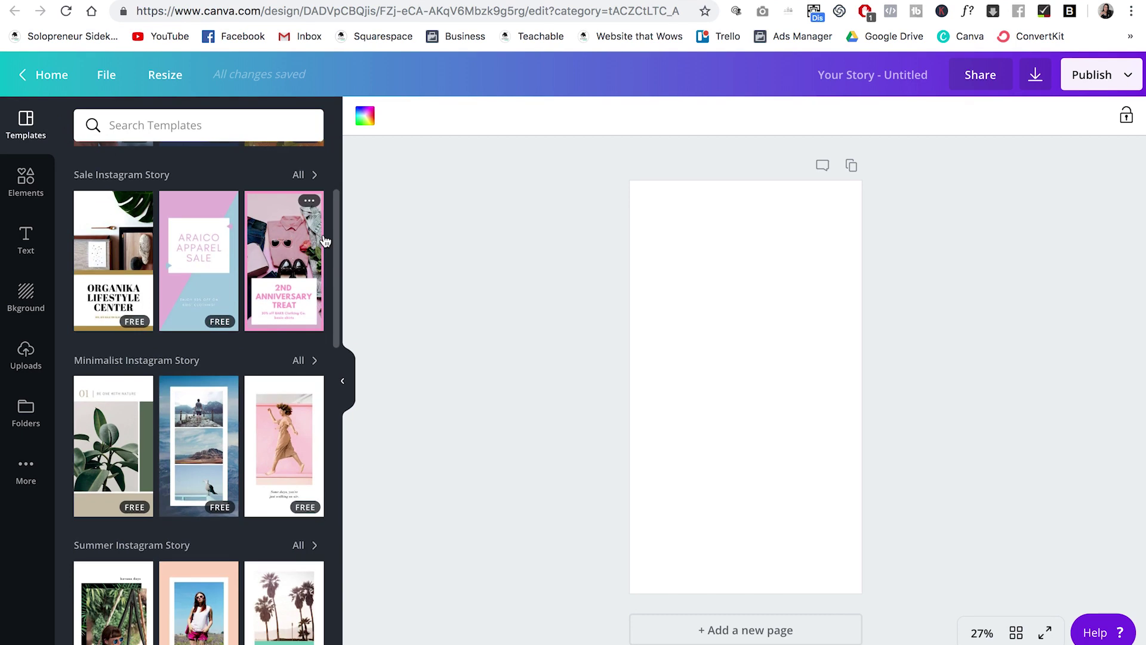
{"action": "scroll", "coordinate": [325, 240], "scroll_direction": "down", "scroll_amount": 2}
{"action": "scroll", "coordinate": [325, 240], "scroll_direction": "down", "scroll_amount": 2}
{"action": "scroll", "coordinate": [325, 241], "scroll_direction": "down", "scroll_amount": 2}
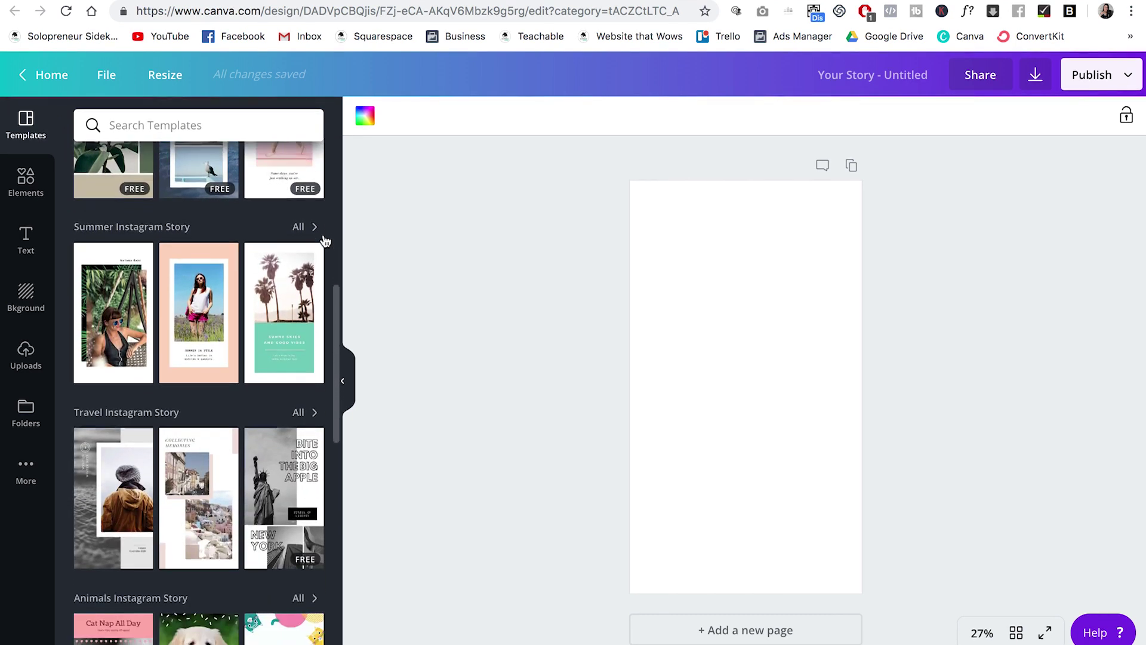
{"action": "scroll", "coordinate": [325, 240], "scroll_direction": "down", "scroll_amount": 2}
{"action": "mouse_move", "coordinate": [284, 313]}
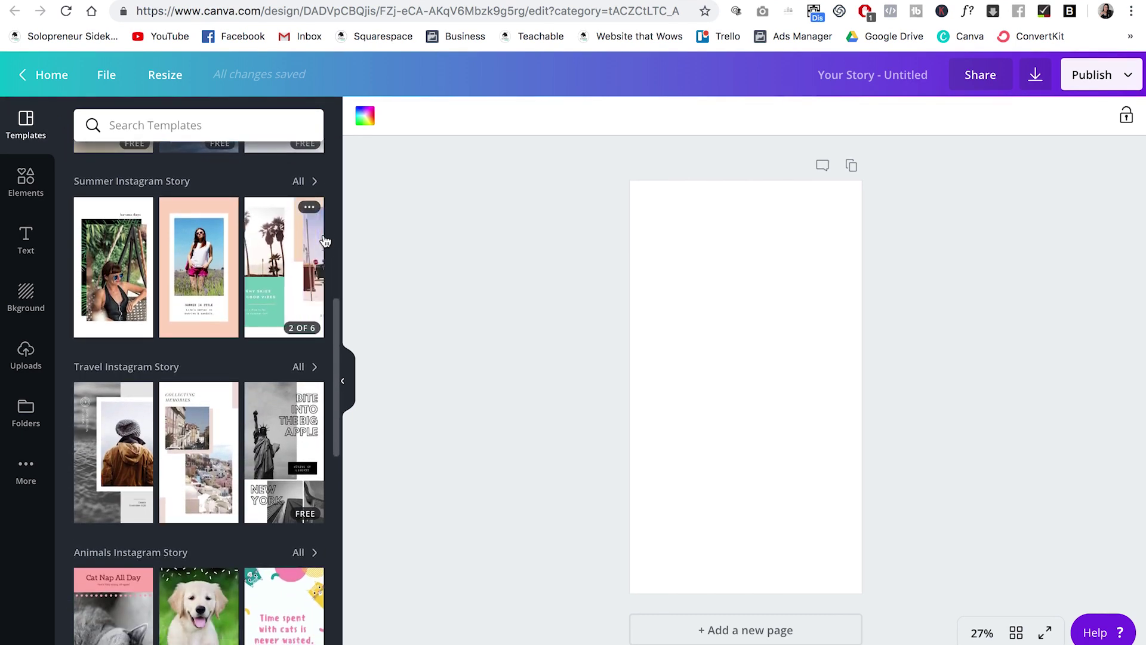
{"action": "scroll", "coordinate": [325, 240], "scroll_direction": "up", "scroll_amount": 3}
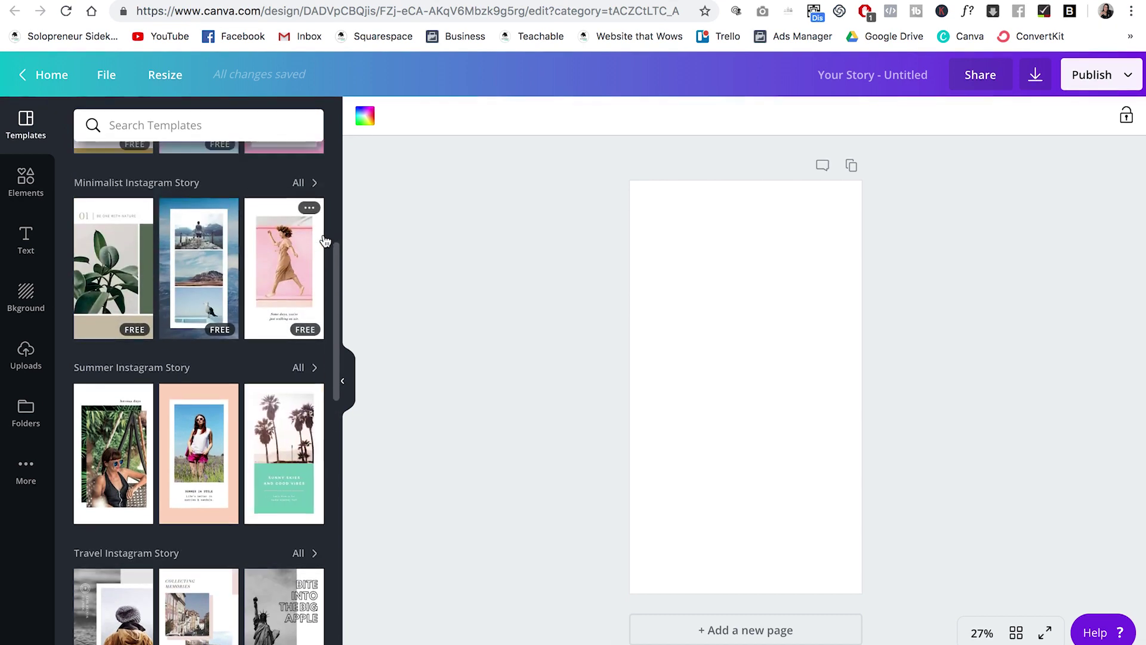
{"action": "scroll", "coordinate": [325, 240], "scroll_direction": "up", "scroll_amount": 2}
{"action": "scroll", "coordinate": [325, 240], "scroll_direction": "up", "scroll_amount": 2}
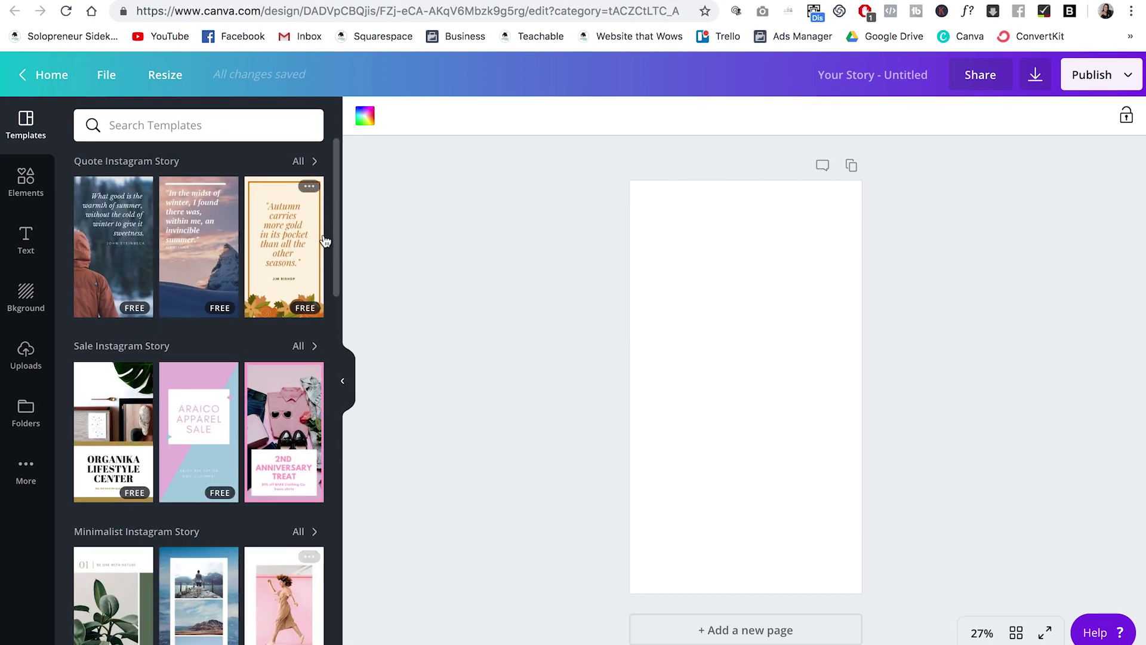
{"action": "left_click", "coordinate": [309, 345]}
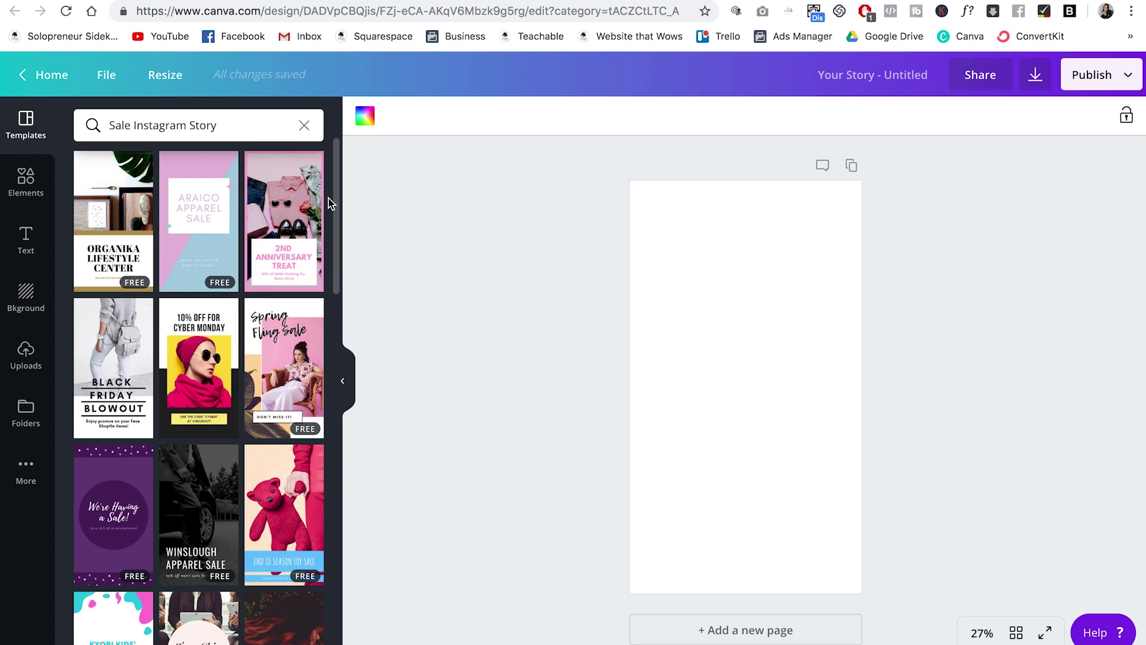
{"action": "left_click", "coordinate": [283, 394]}
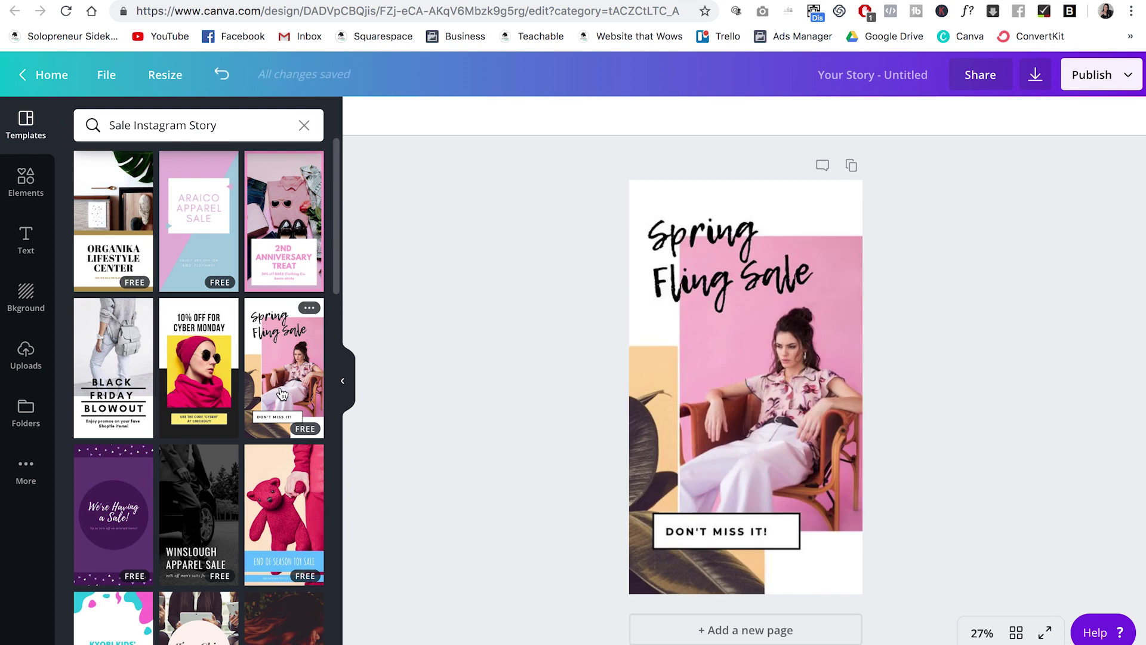
Clear the Spring Fling Sale headline and replace it with 'Title of my video'.
{"action": "double_click", "coordinate": [717, 259]}
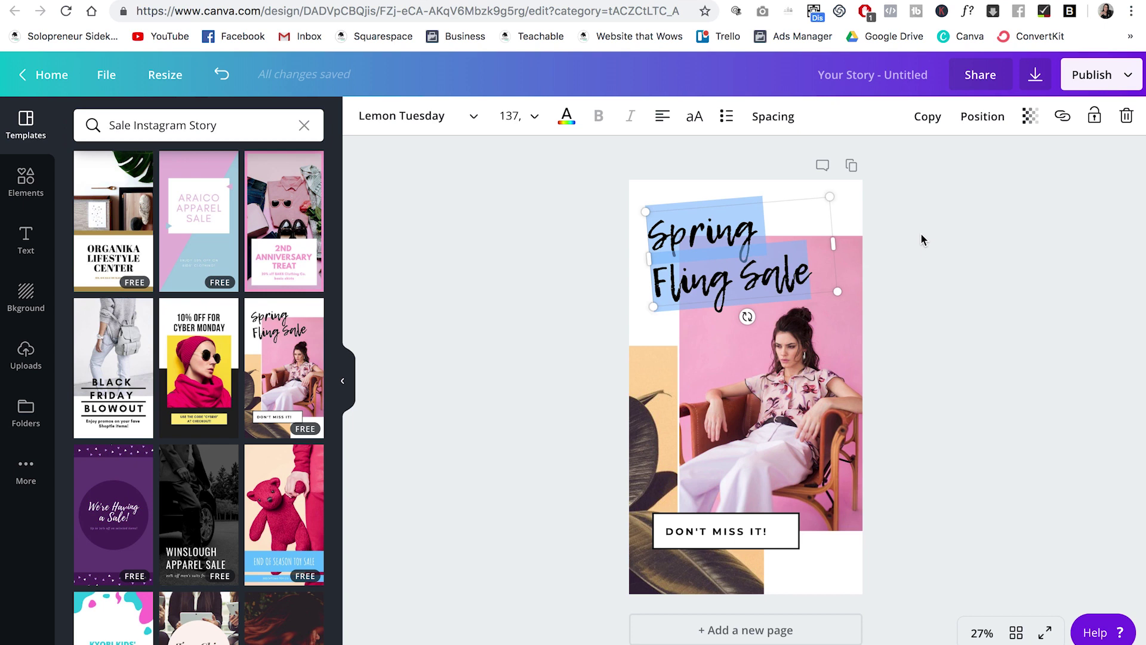
{"action": "left_click_drag", "start_coordinate": [684, 262], "coordinate": [684, 262]}
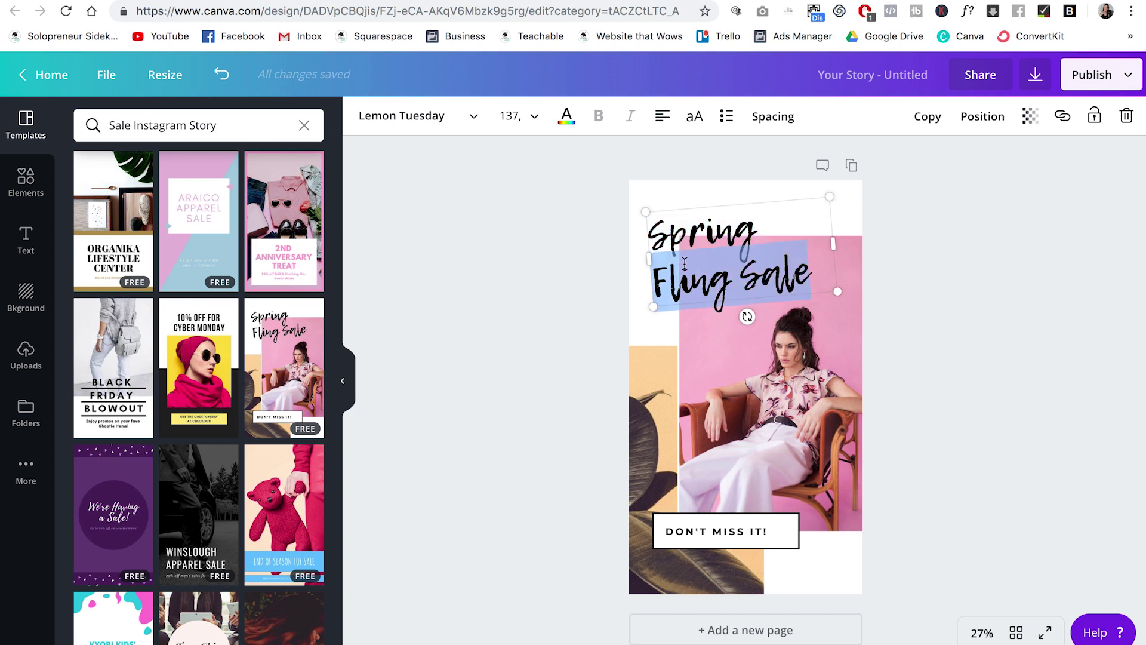
{"action": "double_click", "coordinate": [675, 235]}
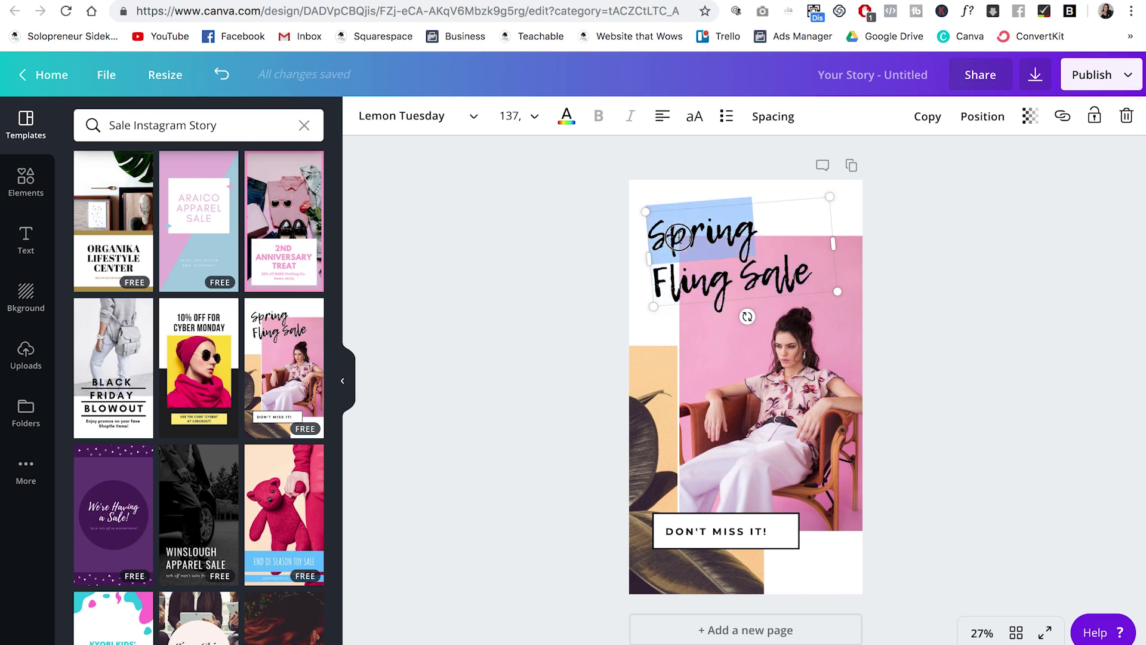
{"action": "key", "text": "BackSpace"}
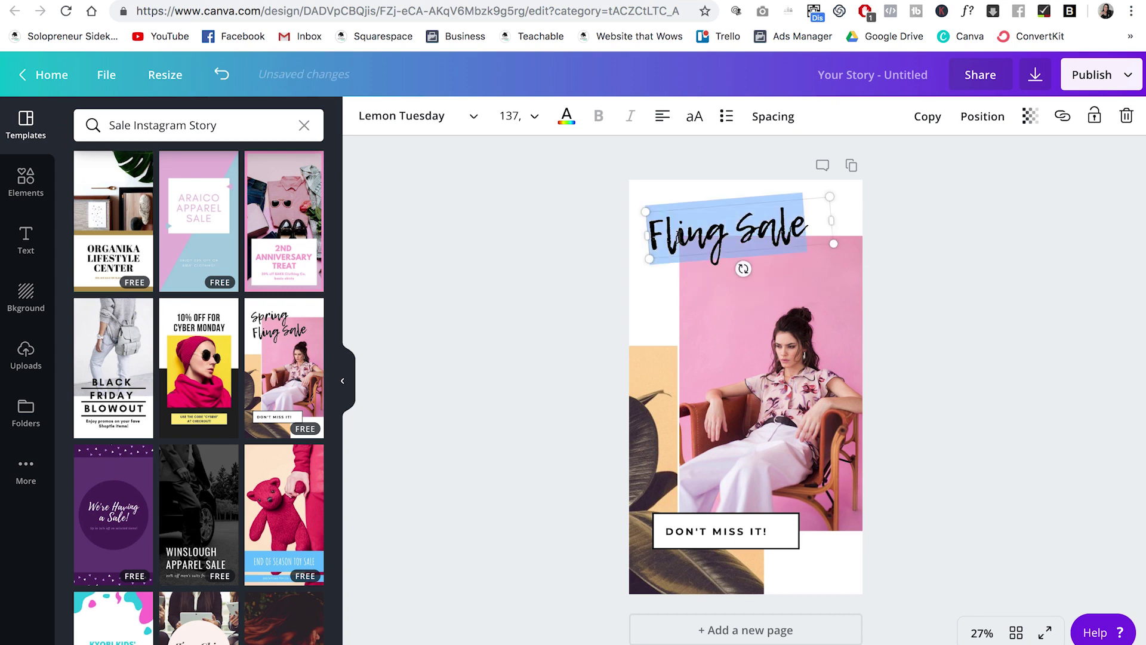
{"action": "key", "text": "BackSpace"}
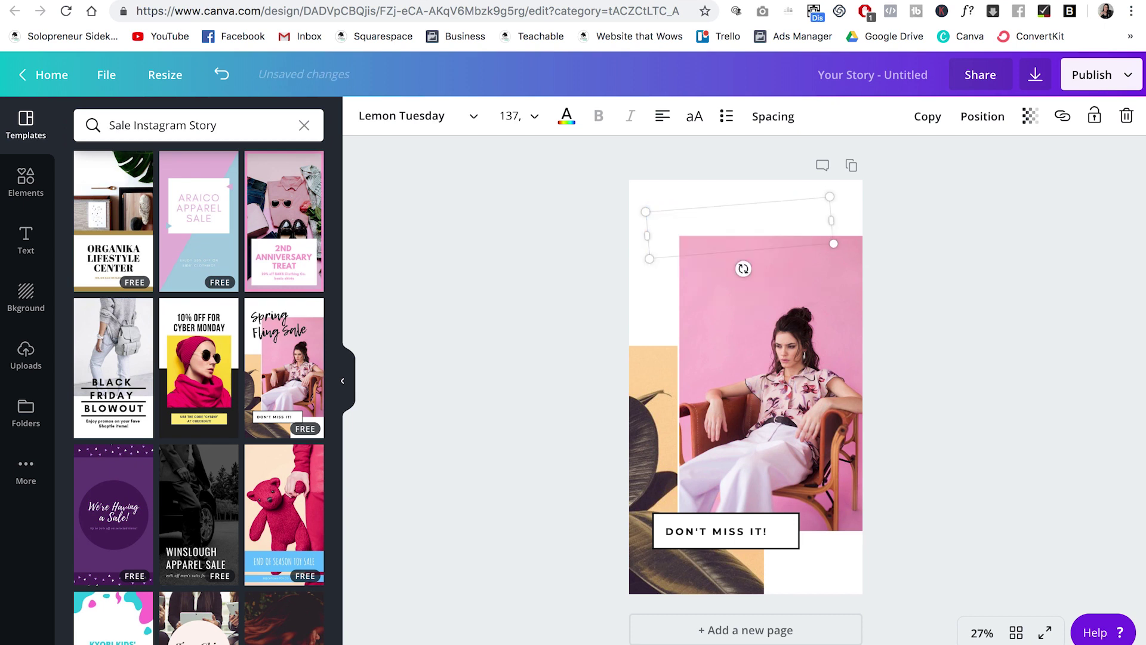
{"action": "type", "text": "Title of "}
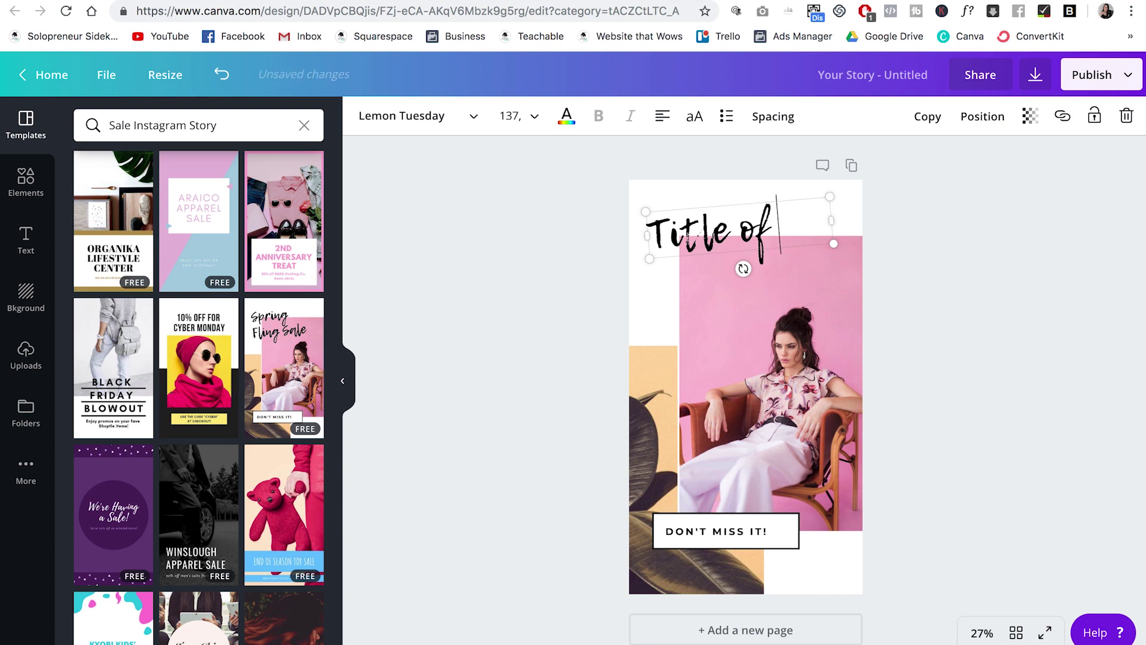
{"action": "type", "text": "my vide"}
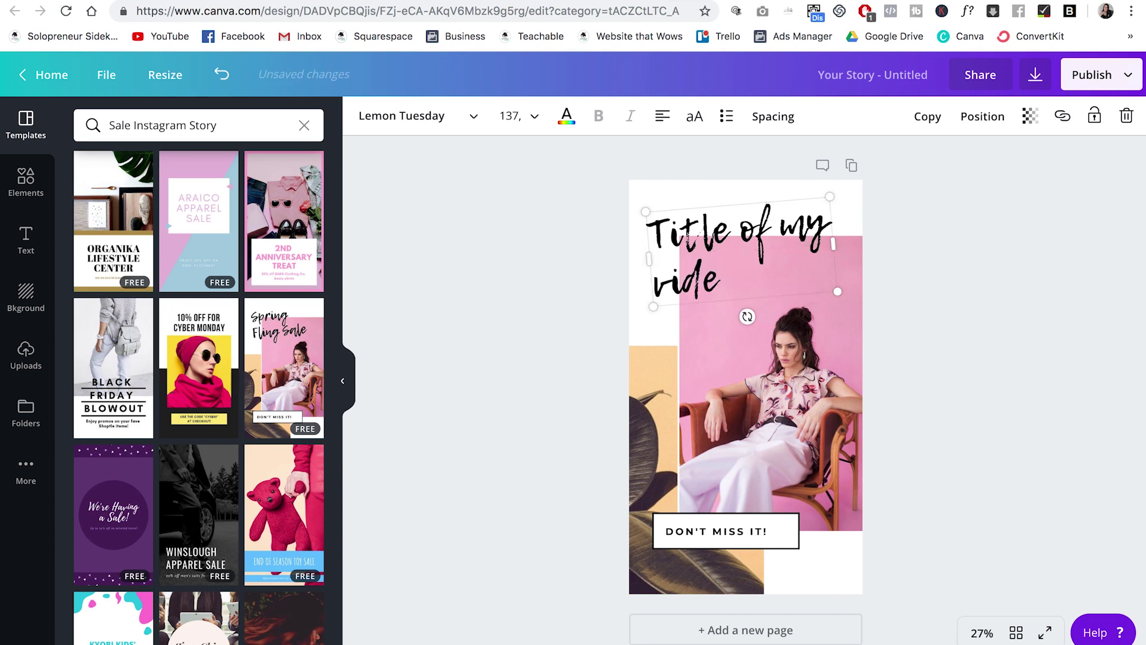
{"action": "type", "text": "o"}
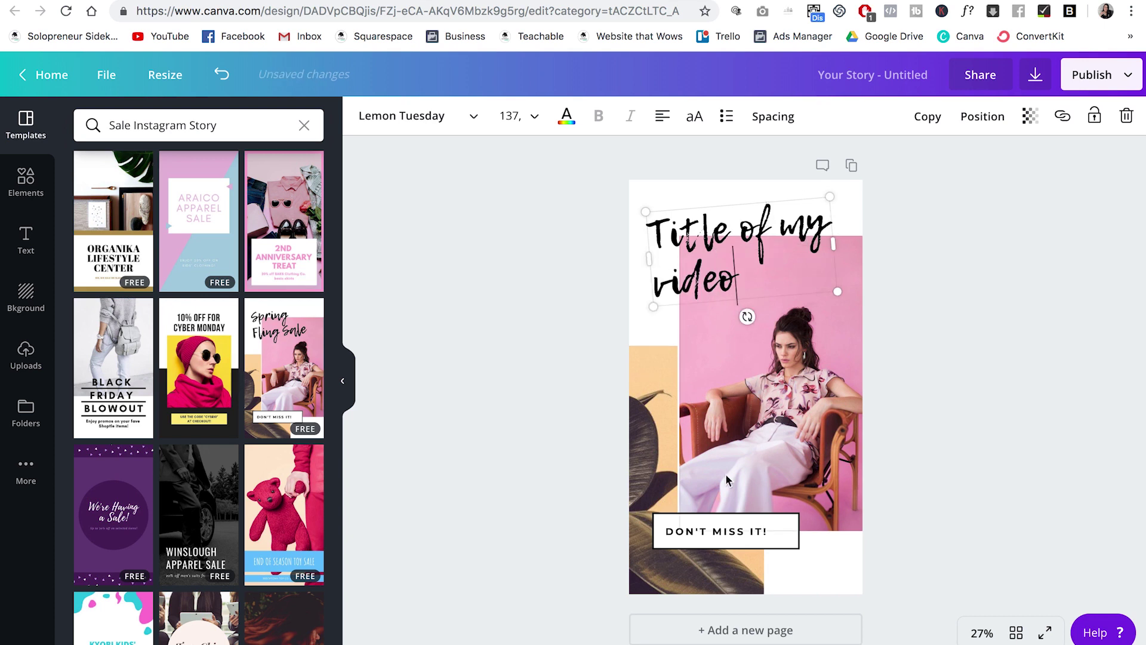
Change the DON'T MISS IT! label to 'WATCH NOW' and deselect it.
{"action": "double_click", "coordinate": [739, 530]}
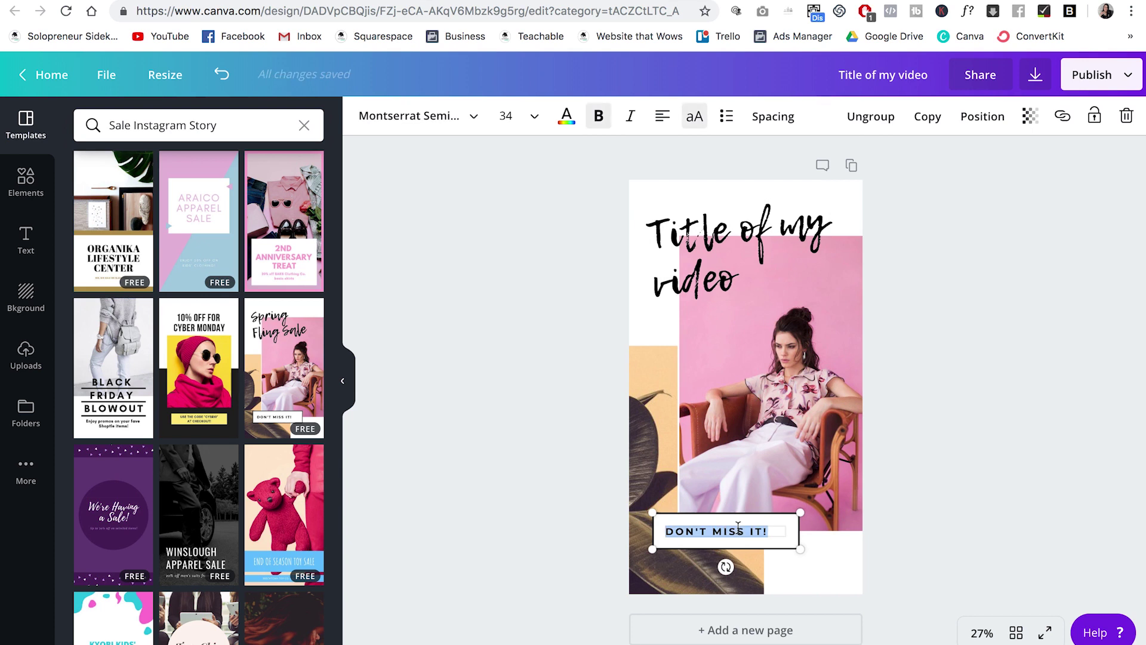
{"action": "type", "text": "WAT"}
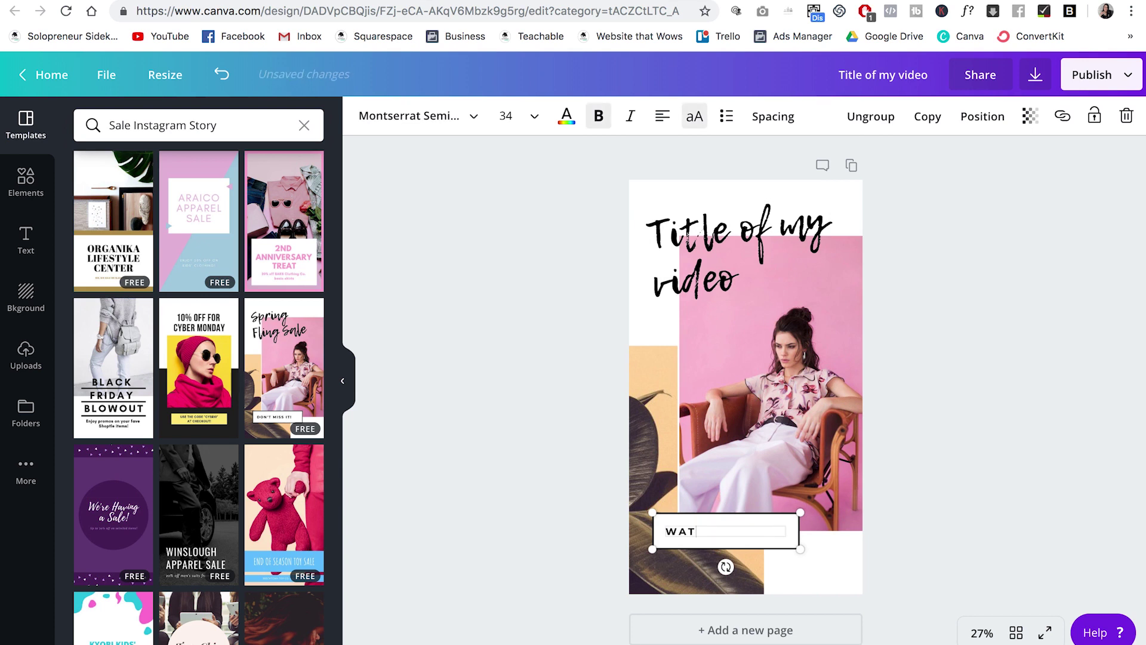
{"action": "type", "text": "CH NOW"}
{"action": "left_click", "coordinate": [925, 449]}
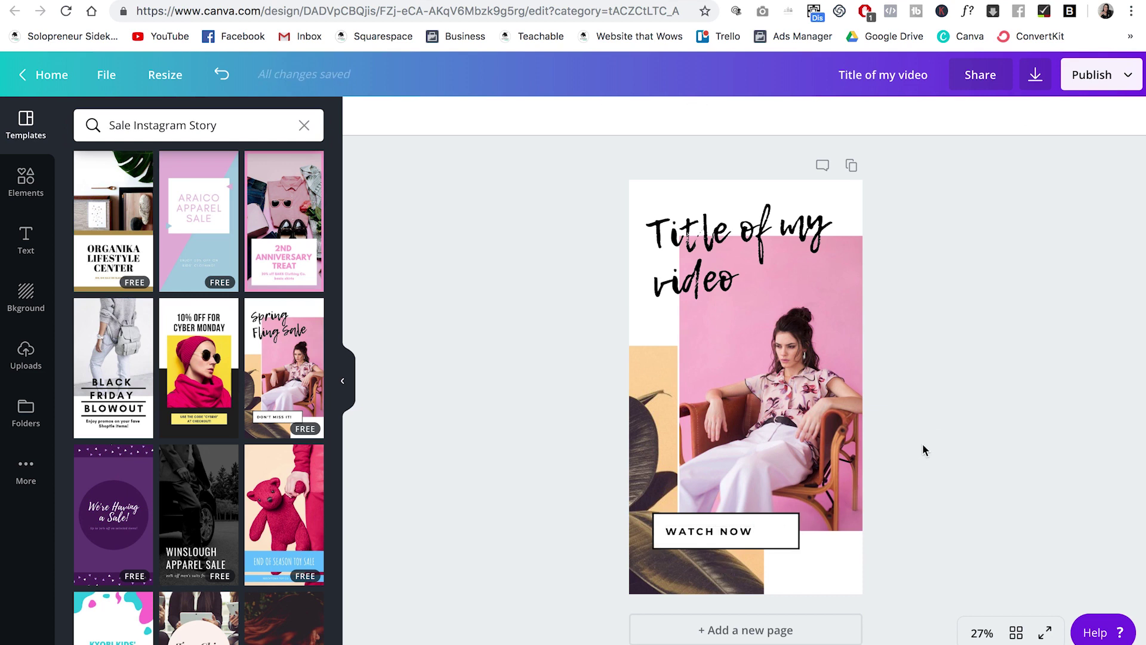
Delete the pink photo of the woman and move the leaf image lower on the page.
{"action": "left_click", "coordinate": [781, 343]}
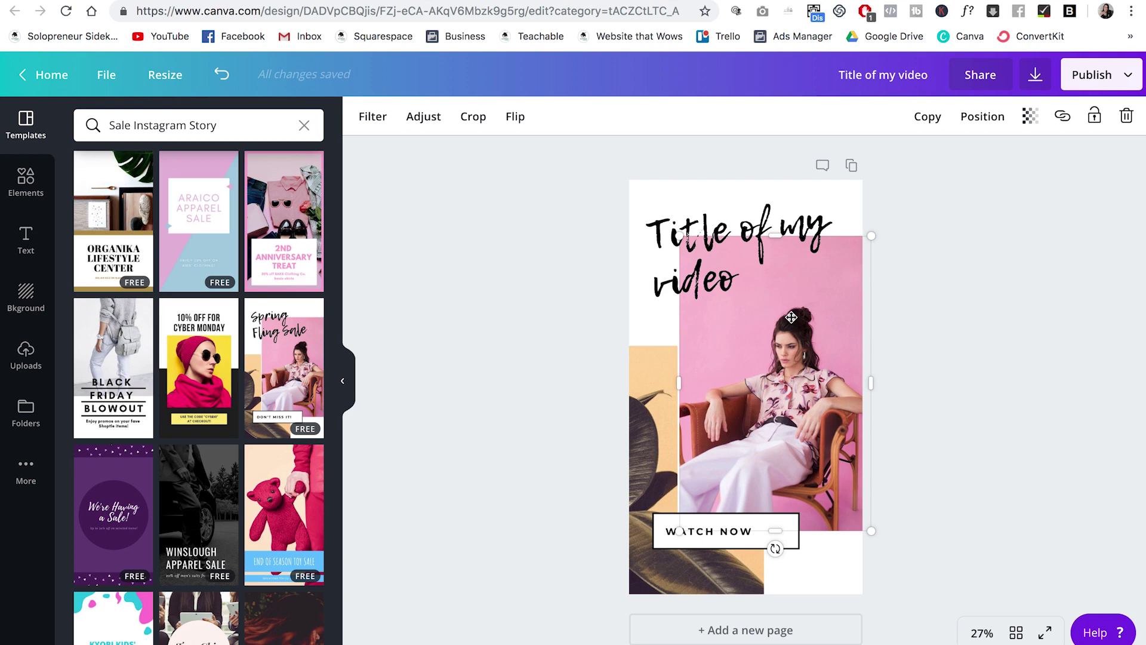
{"action": "key", "text": "Delete"}
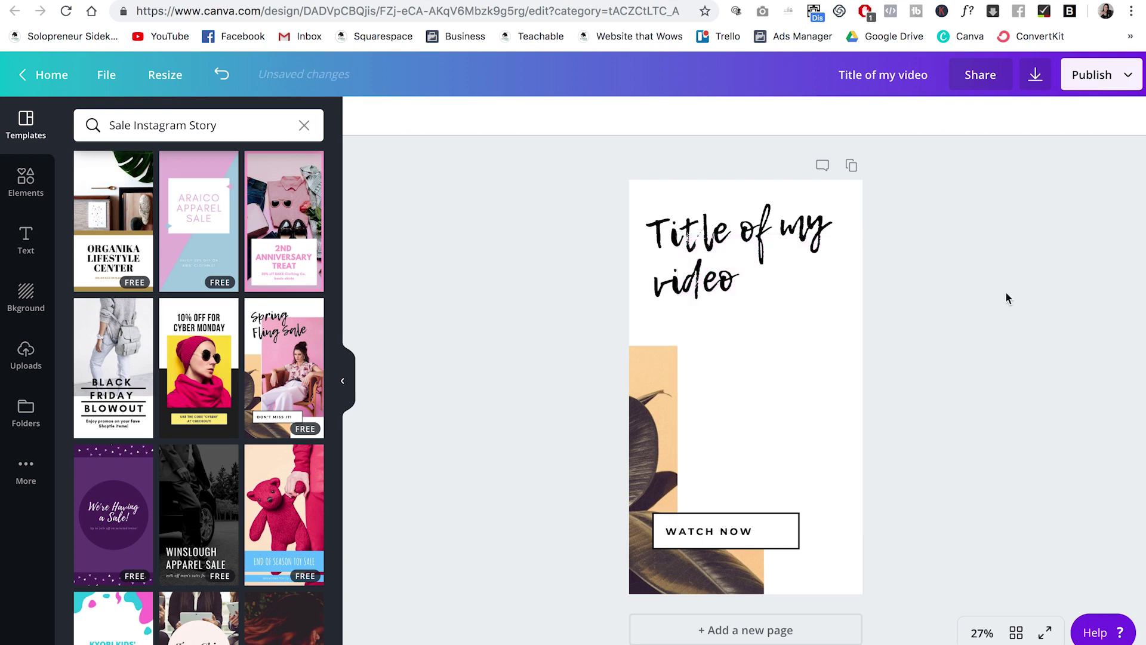
{"action": "left_click", "coordinate": [663, 394]}
{"action": "mouse_move", "coordinate": [654, 377]}
{"action": "left_mouse_down"}
{"action": "mouse_move", "coordinate": [659, 442]}
{"action": "mouse_move", "coordinate": [826, 404]}
{"action": "mouse_move", "coordinate": [825, 387]}
{"action": "left_mouse_up"}
{"action": "left_click", "coordinate": [958, 385]}
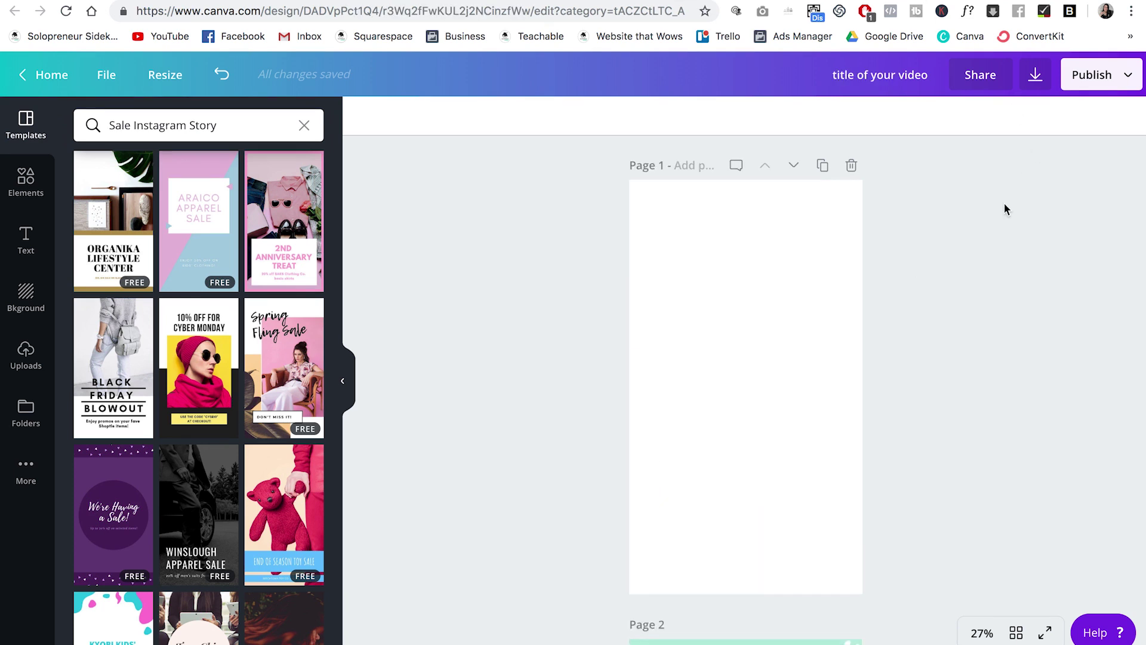
{"action": "scroll", "coordinate": [1003, 203], "scroll_direction": "down", "scroll_amount": 5}
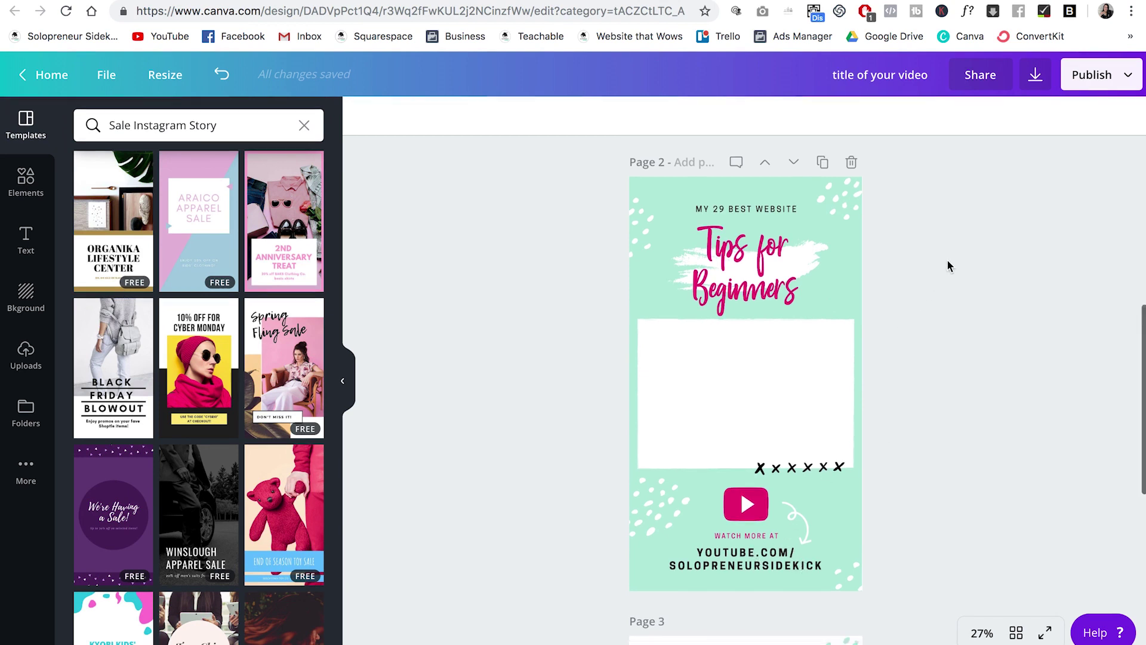
{"action": "scroll", "coordinate": [946, 258], "scroll_direction": "down", "scroll_amount": 5}
{"action": "scroll", "coordinate": [946, 259], "scroll_direction": "down", "scroll_amount": 3}
{"action": "scroll", "coordinate": [946, 259], "scroll_direction": "down", "scroll_amount": 3}
{"action": "scroll", "coordinate": [946, 259], "scroll_direction": "down", "scroll_amount": 2}
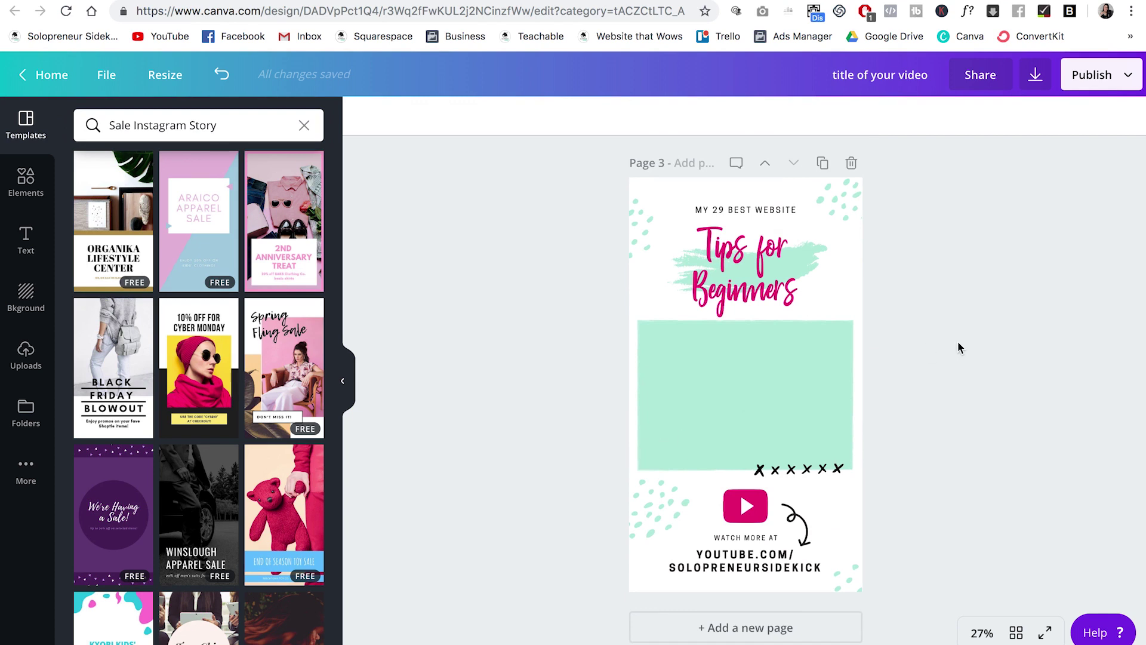
Download all three pages of the design as PNG images.
{"action": "left_click", "coordinate": [1035, 76]}
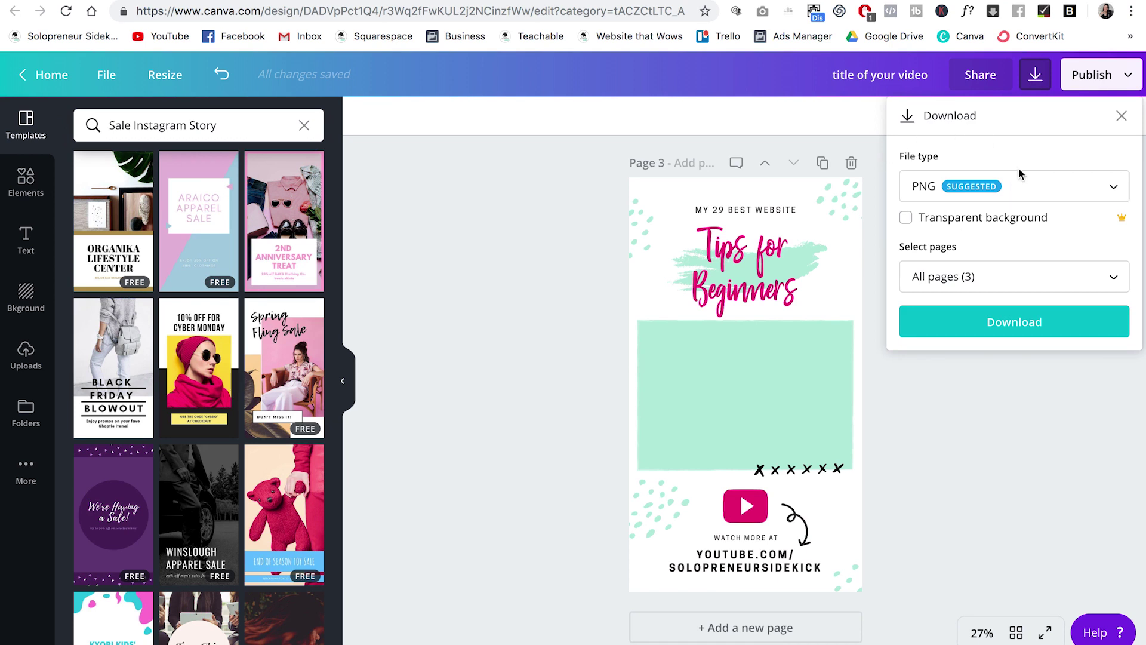
{"action": "left_click", "coordinate": [1014, 322]}
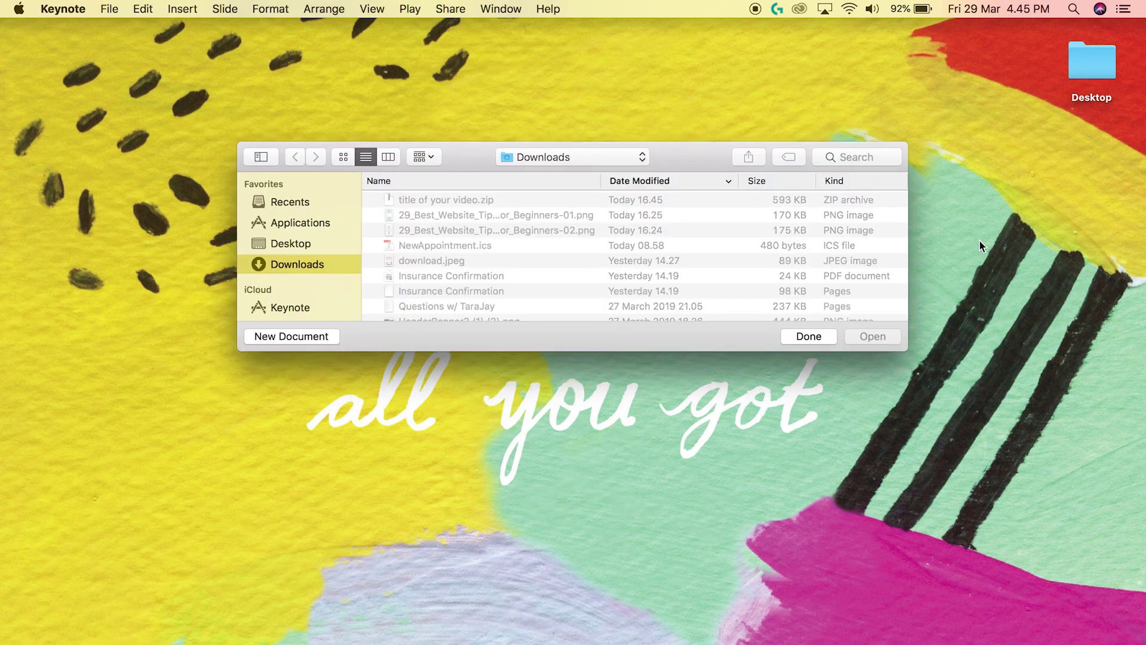
Create a new White-theme presentation and delete both placeholder text boxes from the slide.
{"action": "left_click", "coordinate": [278, 337]}
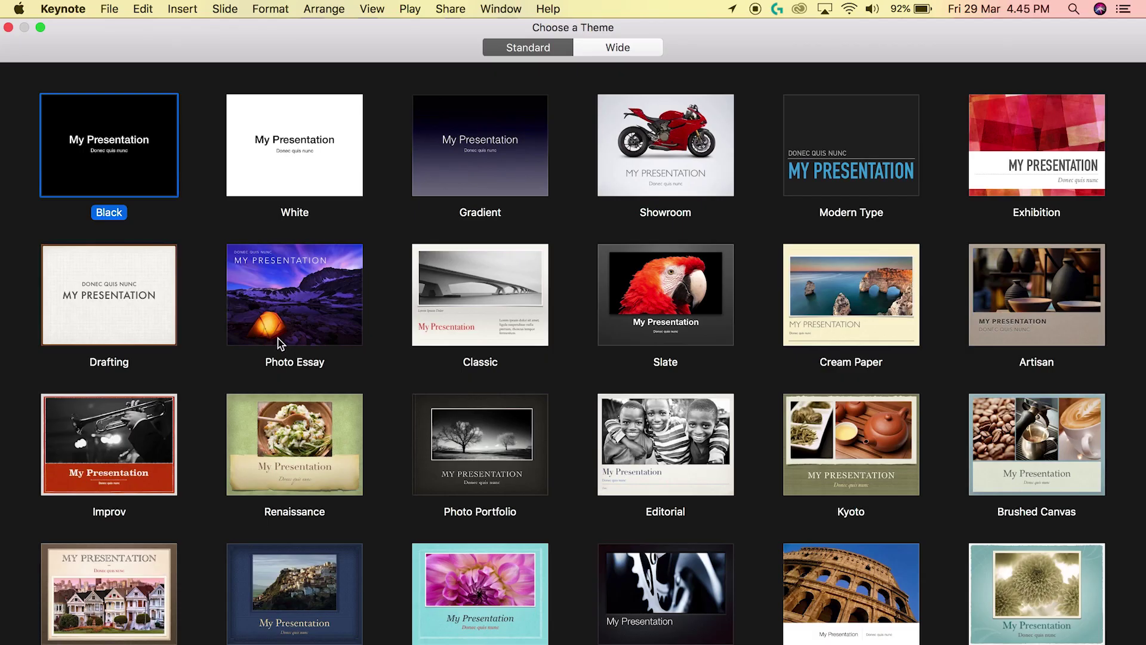
{"action": "left_click", "coordinate": [290, 168]}
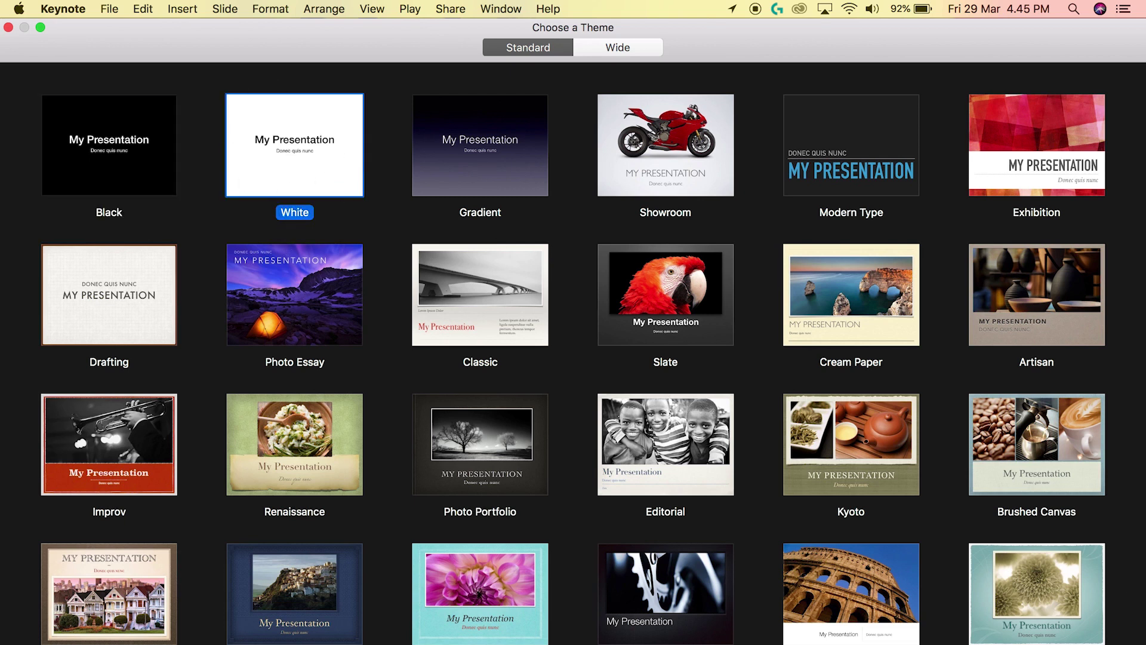
{"action": "key", "text": "Return"}
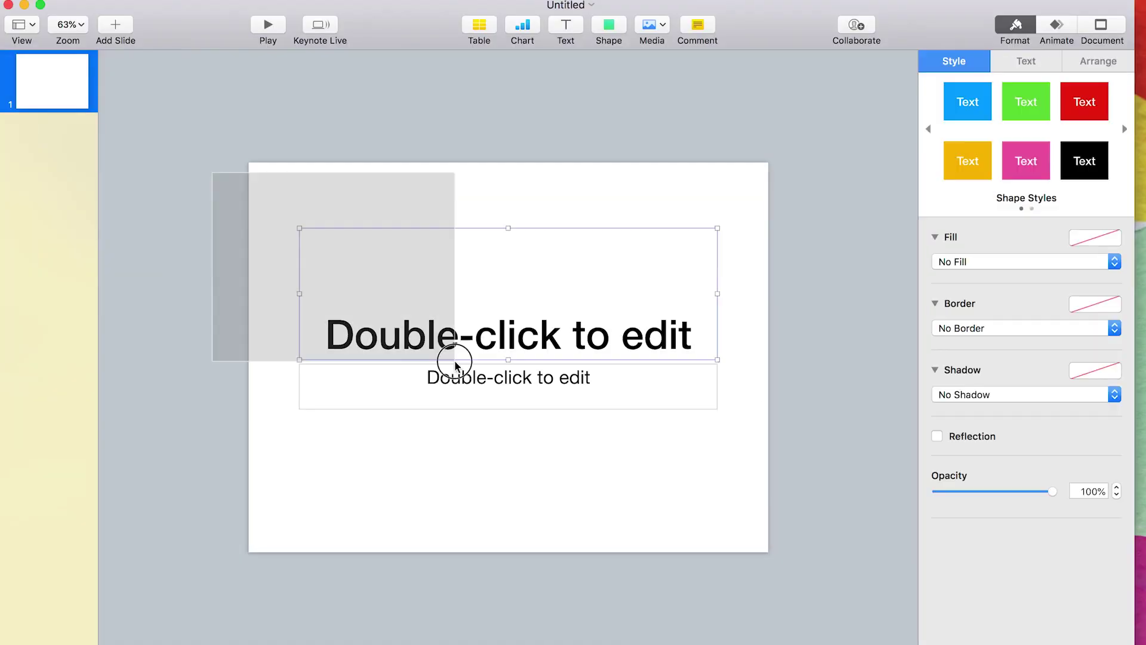
{"action": "left_click_drag", "start_coordinate": [231, 273], "coordinate": [700, 491]}
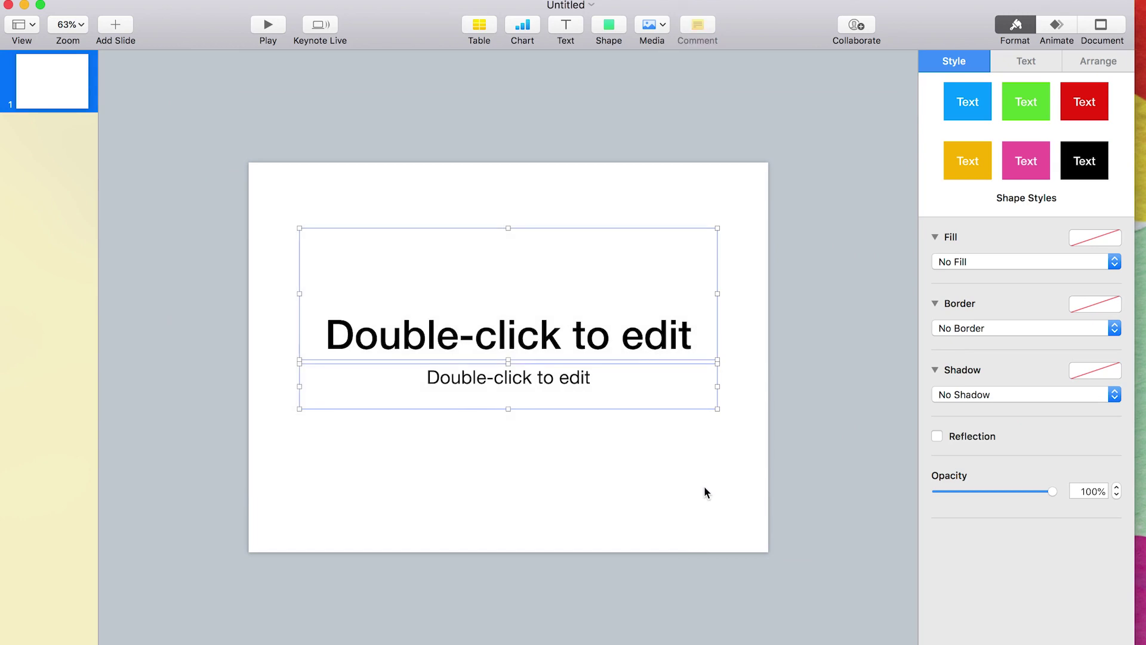
{"action": "key", "text": "Delete"}
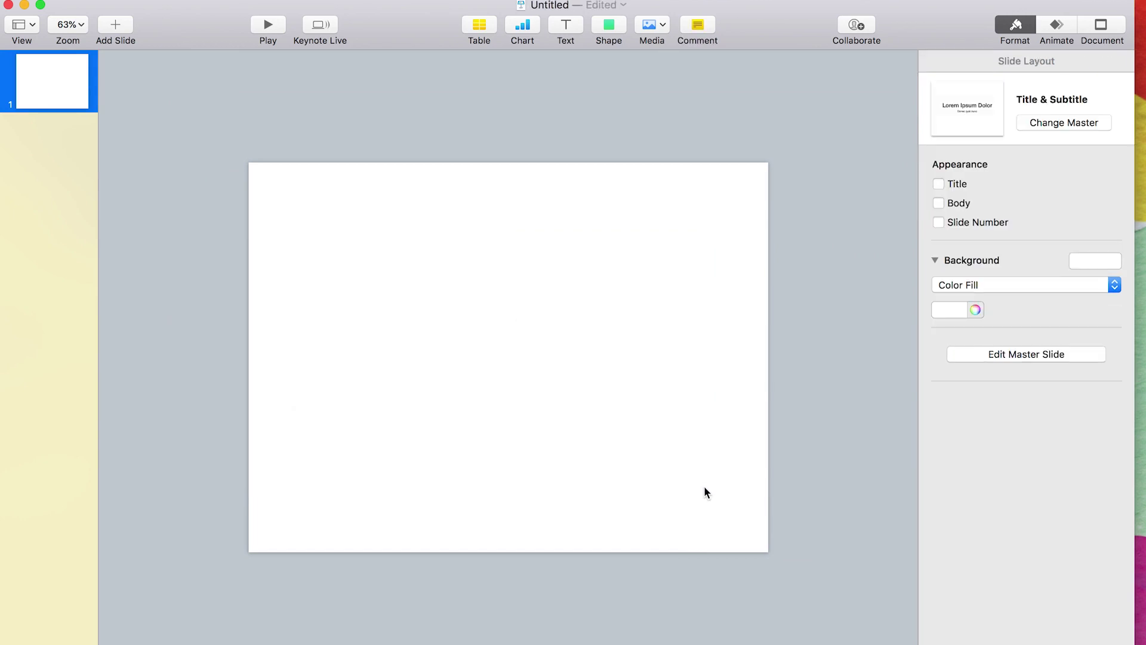
Set a custom slide size of 1080 wide by 1920 high in the Document settings.
{"action": "left_click", "coordinate": [1103, 27]}
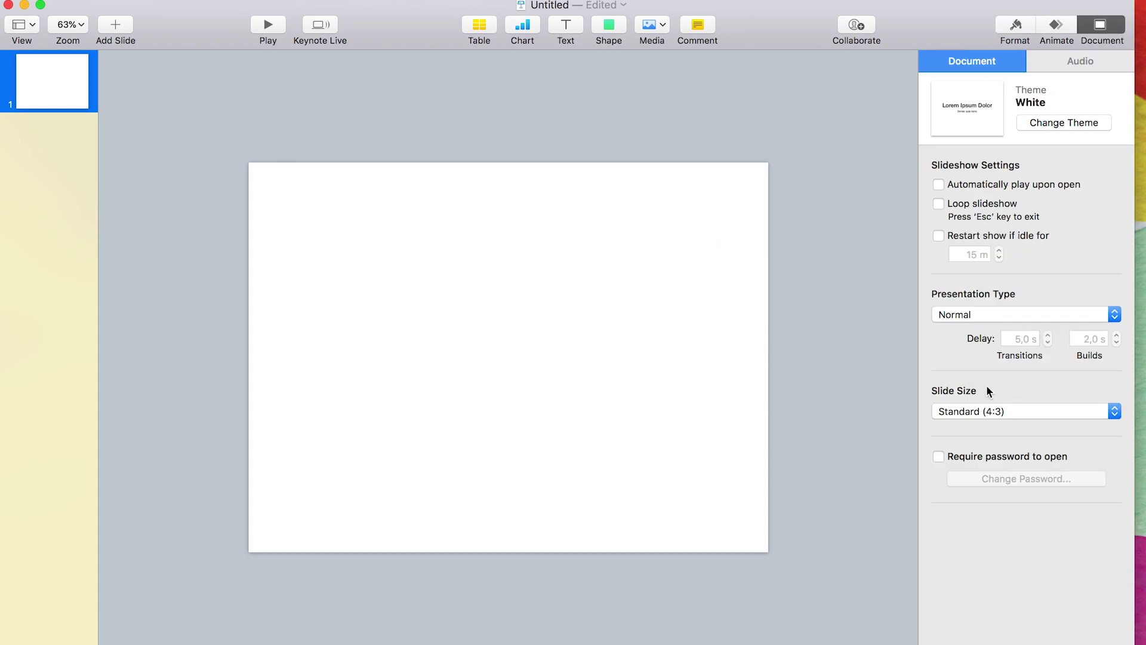
{"action": "left_click", "coordinate": [986, 410]}
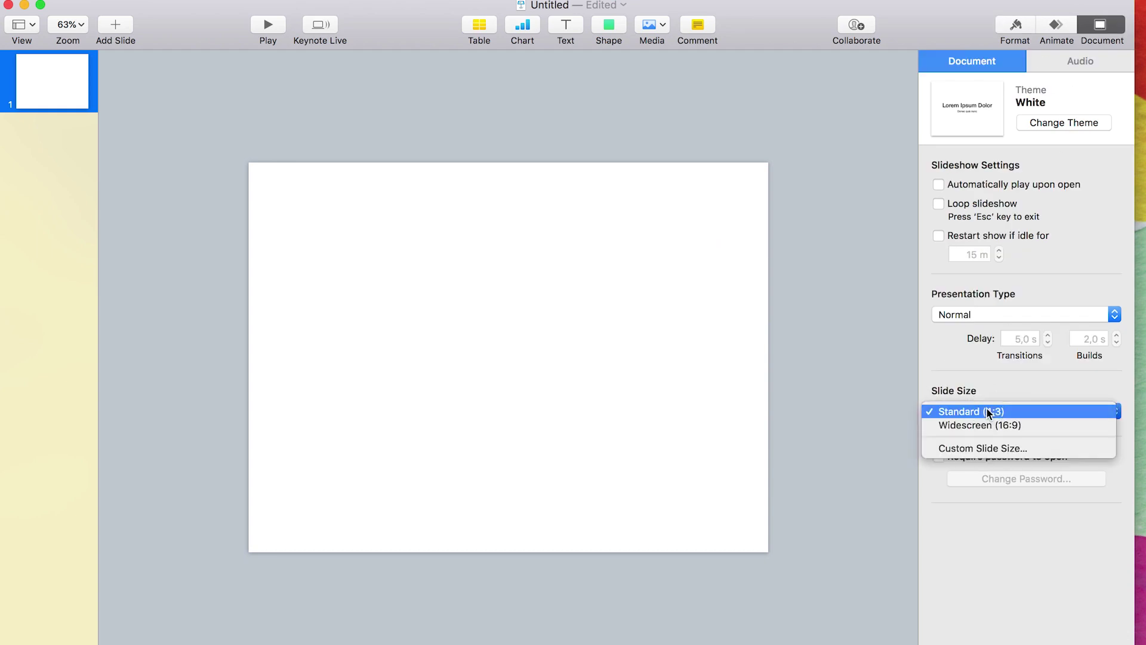
{"action": "left_click", "coordinate": [991, 448]}
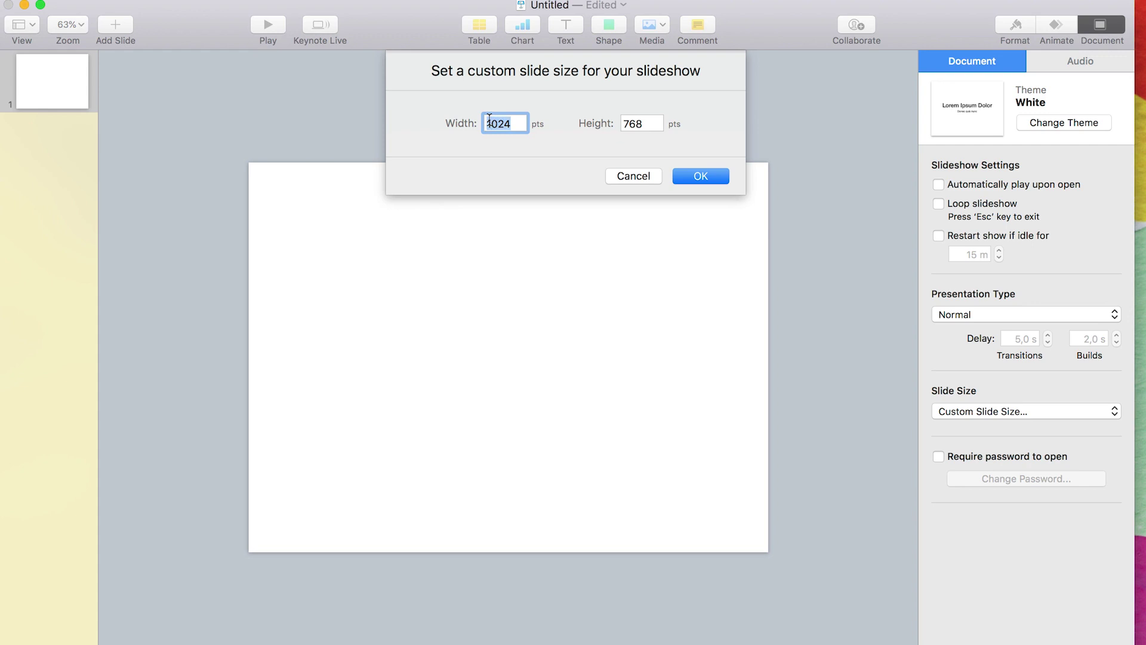
{"action": "type", "text": "1080"}
{"action": "key", "text": "Tab"}
{"action": "type", "text": "19"}
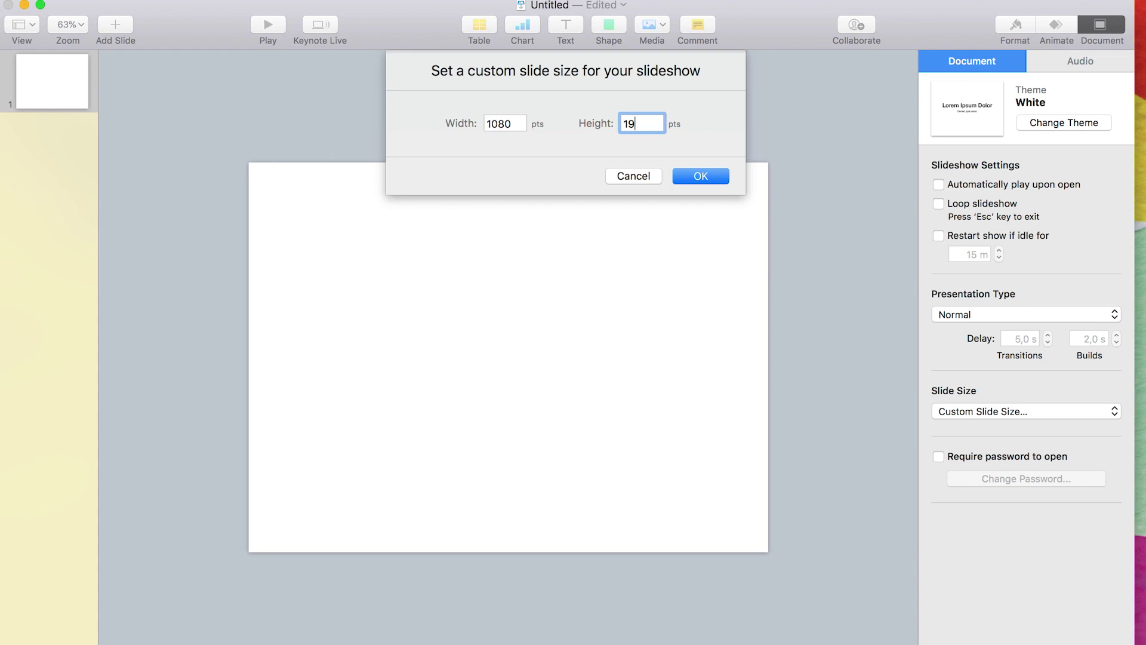
{"action": "type", "text": "20"}
{"action": "key", "text": "Return"}
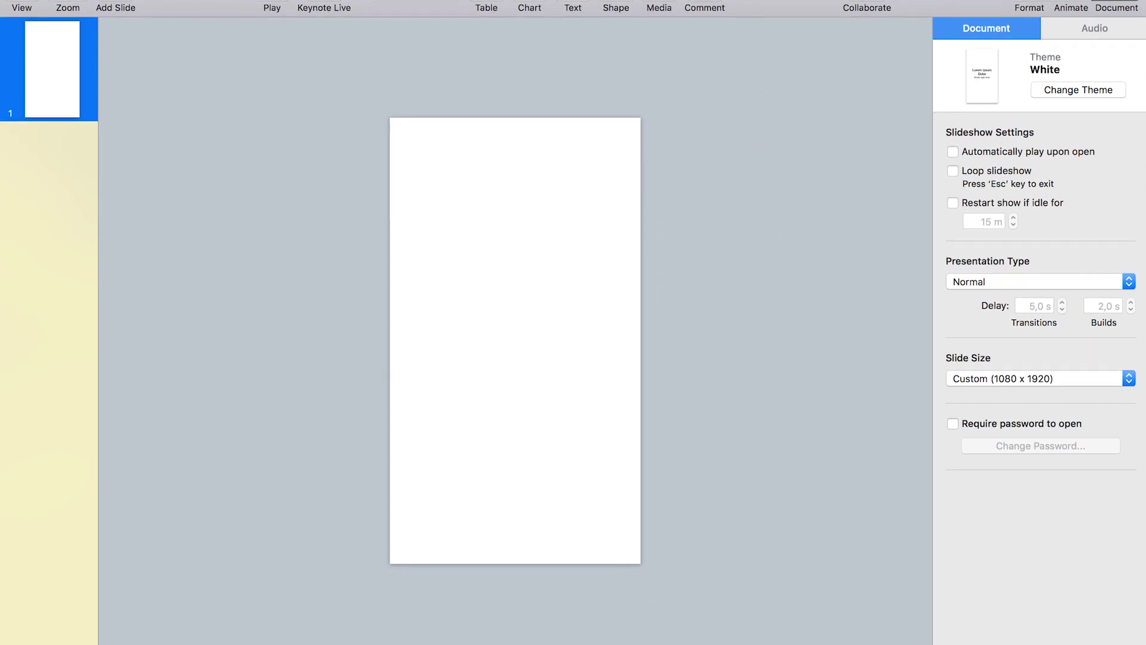
In Finder's Downloads, unzip 'title of your video.zip' and open its folder of page images.
{"action": "left_click", "coordinate": [170, 617]}
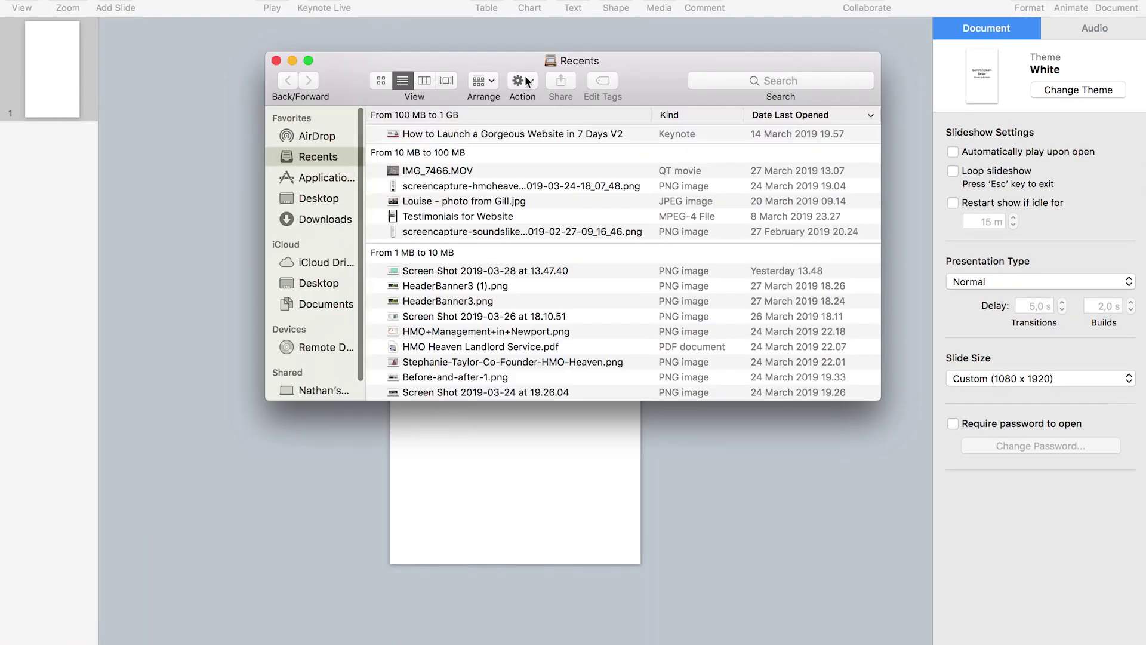
{"action": "left_click", "coordinate": [325, 219]}
{"action": "left_click_drag", "start_coordinate": [377, 61], "coordinate": [795, 55]}
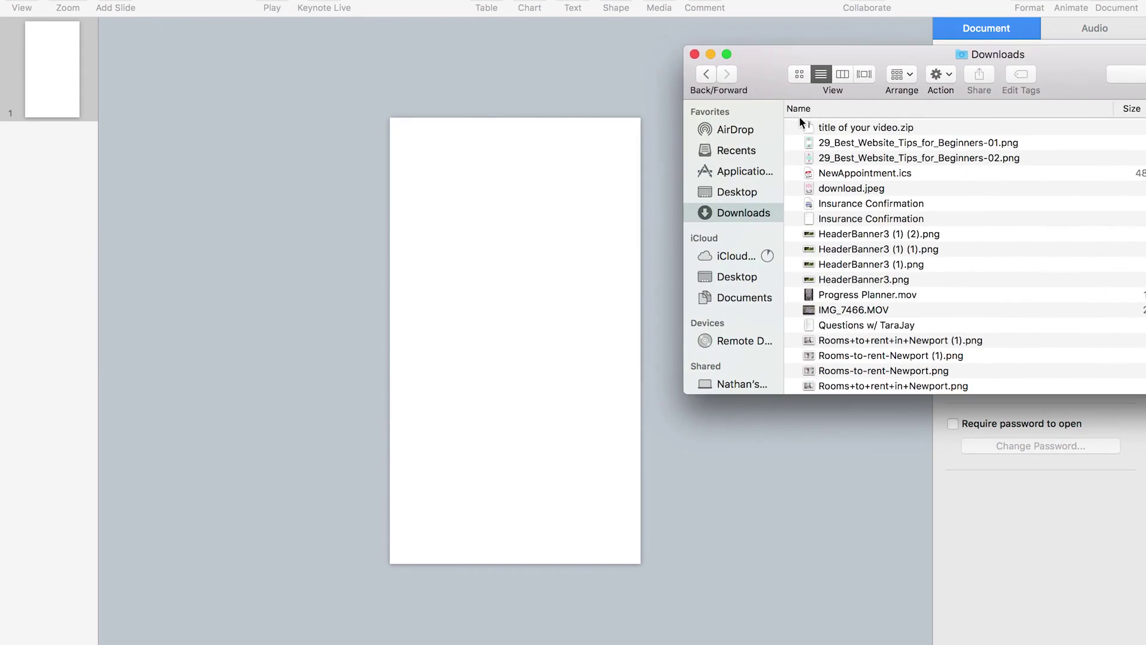
{"action": "left_click", "coordinate": [833, 128]}
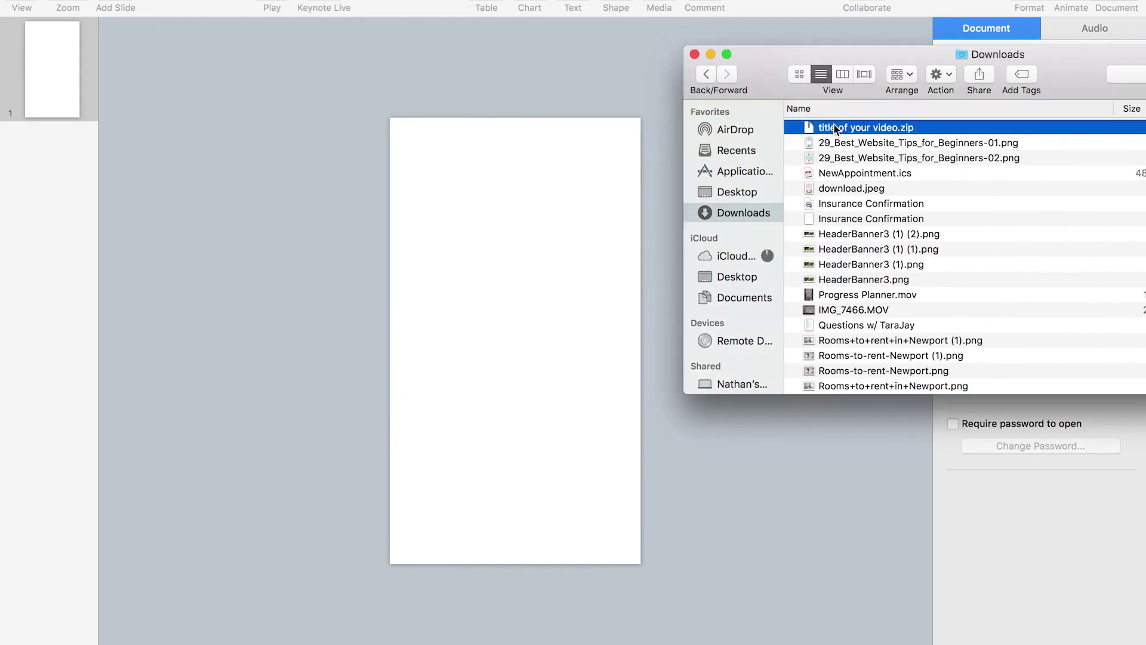
{"action": "double_click", "coordinate": [836, 127]}
{"action": "double_click", "coordinate": [850, 128]}
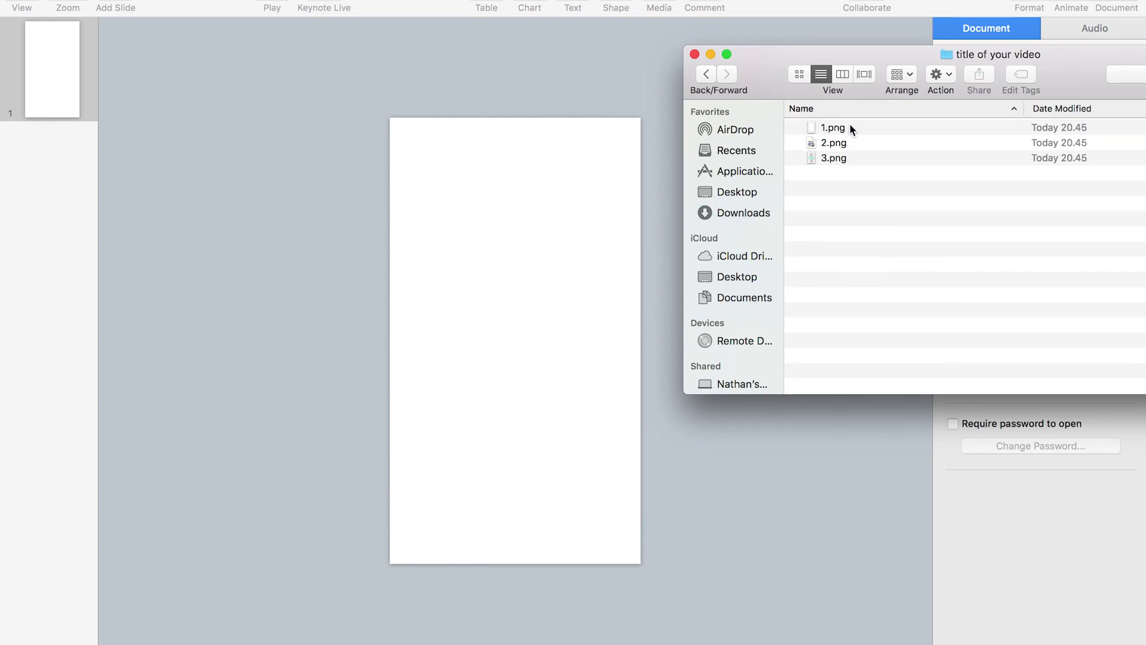
Drag 3.png onto the Keynote slide so it fills the slide.
{"action": "left_click", "coordinate": [846, 158]}
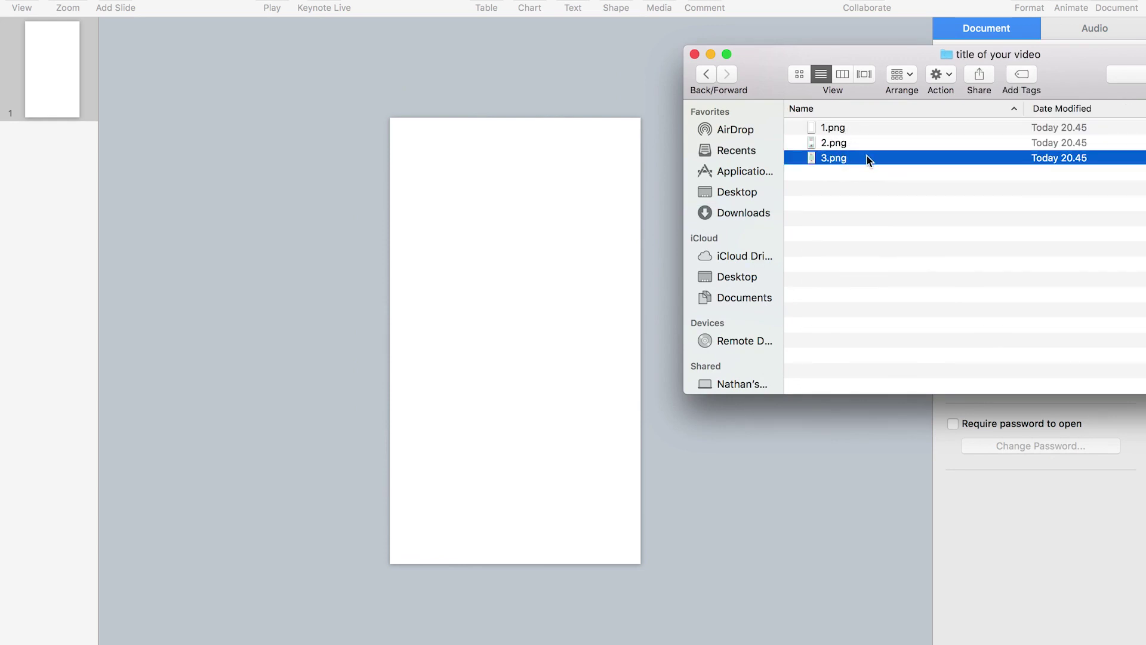
{"action": "left_click_drag", "start_coordinate": [866, 158], "coordinate": [550, 222]}
{"action": "left_click", "coordinate": [661, 199]}
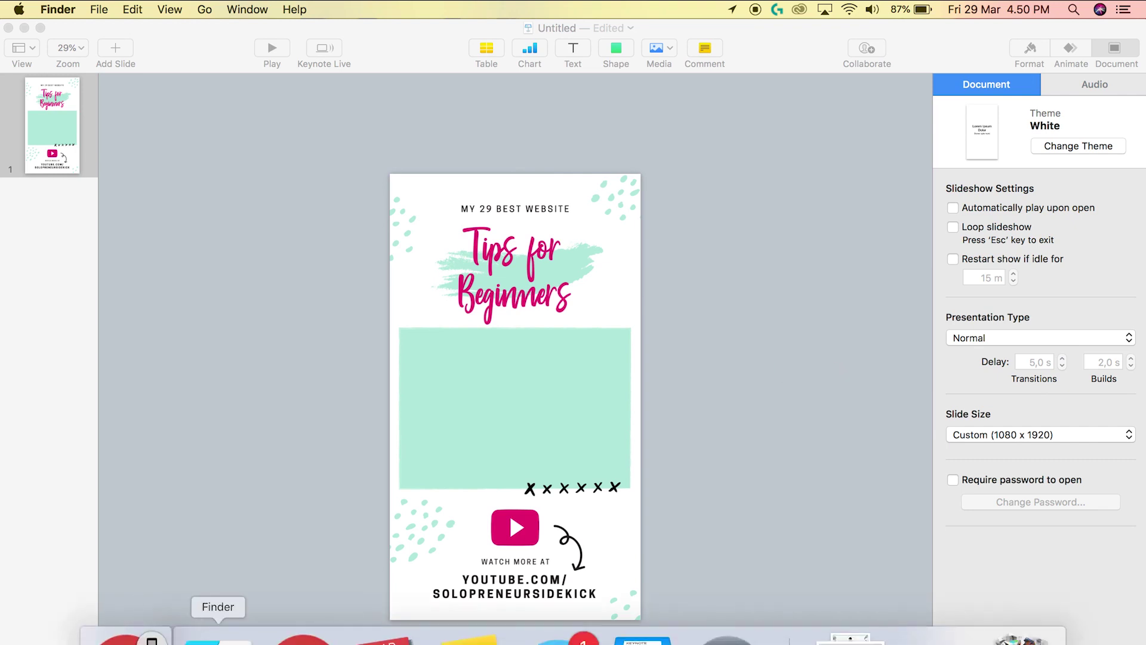
Search Finder for '29' and drag 29 Website Tips Final.mp4 onto the Keynote slide.
{"action": "left_click", "coordinate": [218, 631]}
{"action": "left_click", "coordinate": [556, 360]}
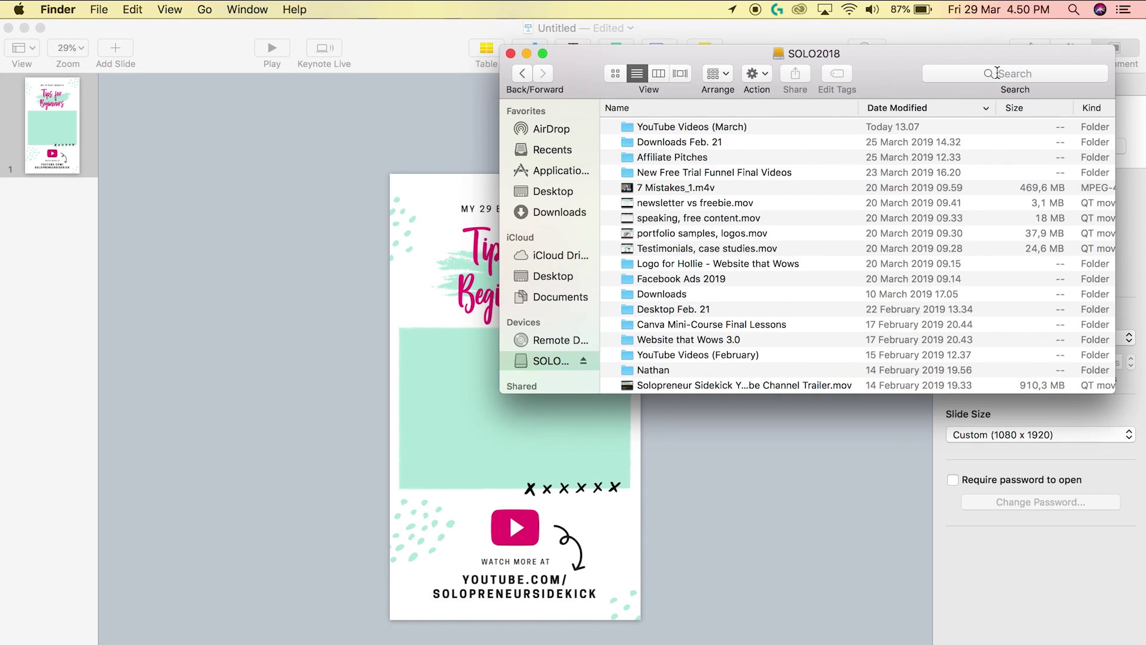
{"action": "left_click", "coordinate": [996, 74]}
{"action": "type", "text": "29"}
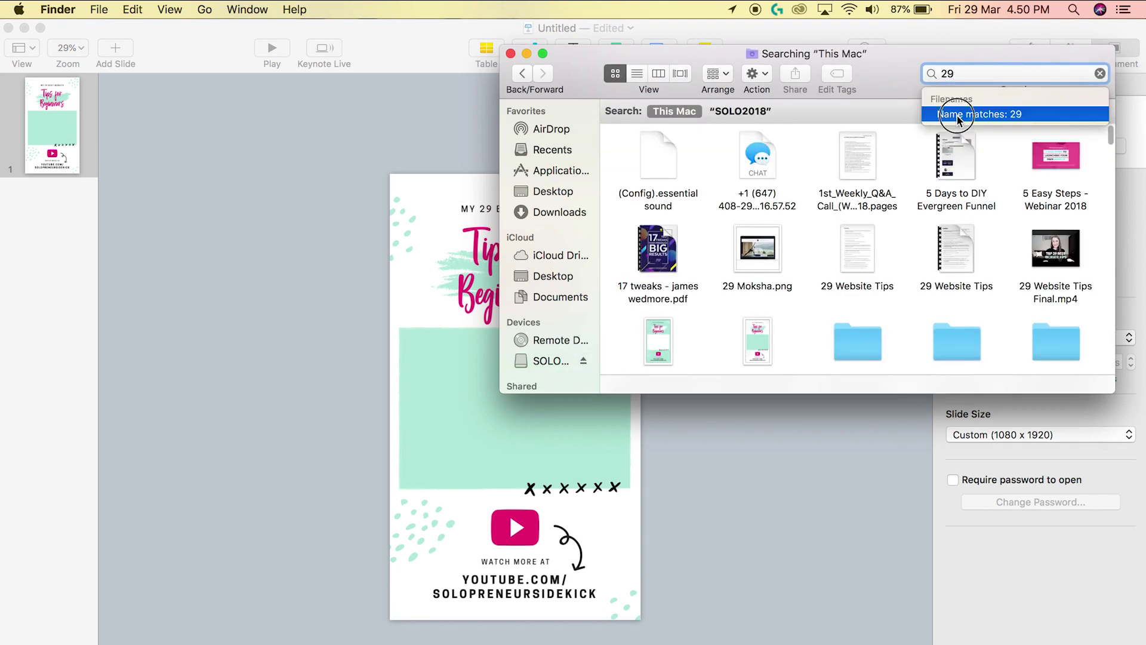
{"action": "left_click", "coordinate": [958, 115]}
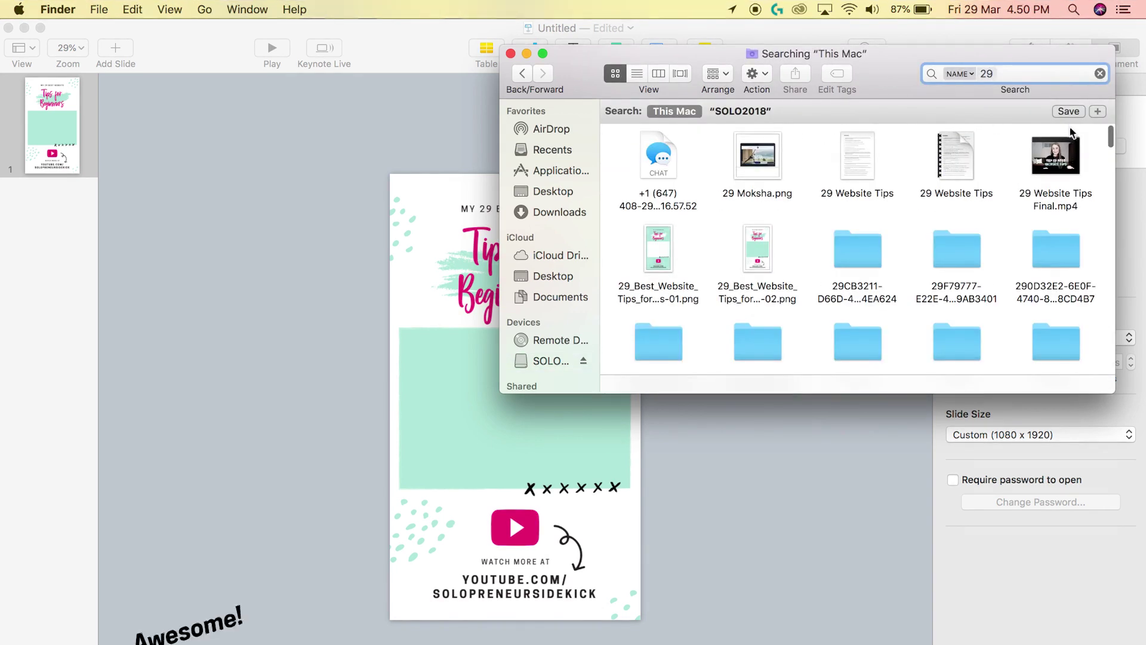
{"action": "left_click", "coordinate": [1055, 154]}
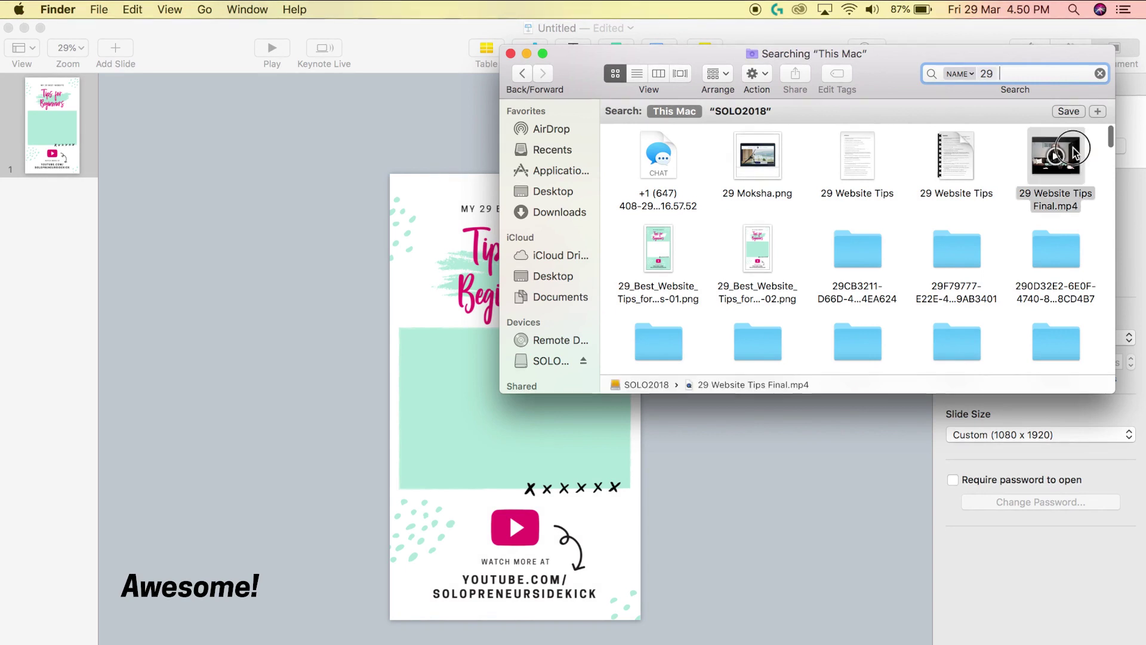
{"action": "left_click_drag", "start_coordinate": [1073, 152], "coordinate": [593, 439]}
Move and resize the video so it fits inside the mint rectangle on the slide.
{"action": "left_click", "coordinate": [763, 484]}
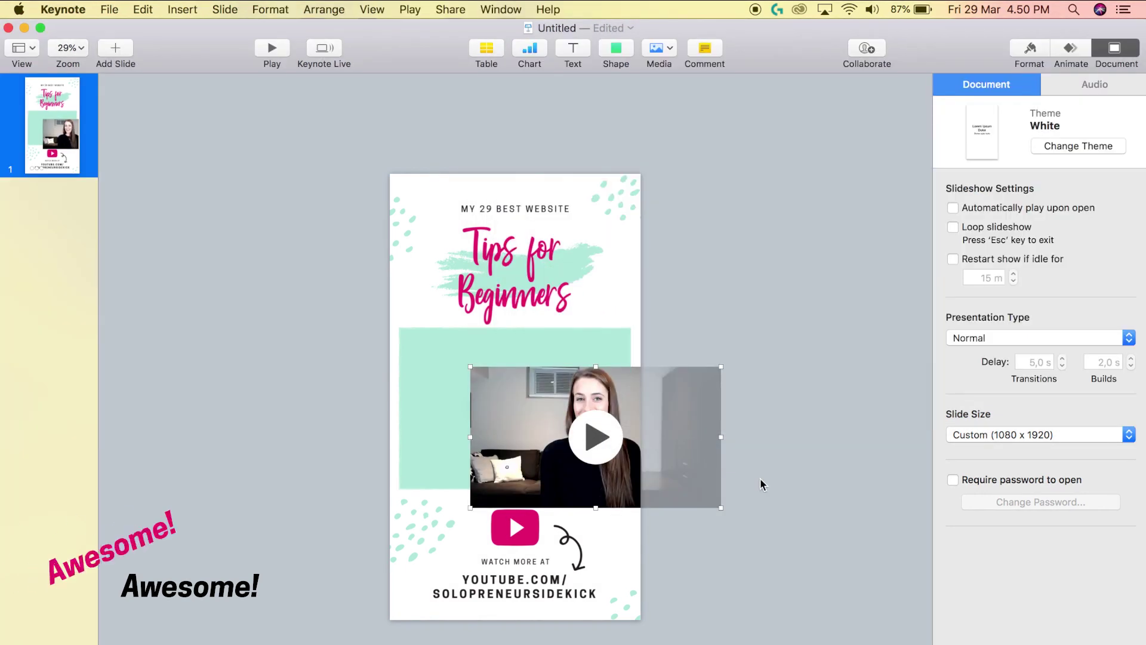
{"action": "left_click_drag", "start_coordinate": [623, 397], "coordinate": [554, 366]}
{"action": "left_click_drag", "start_coordinate": [650, 472], "coordinate": [621, 461]}
{"action": "left_click_drag", "start_coordinate": [583, 423], "coordinate": [587, 424]}
{"action": "left_click", "coordinate": [814, 337]}
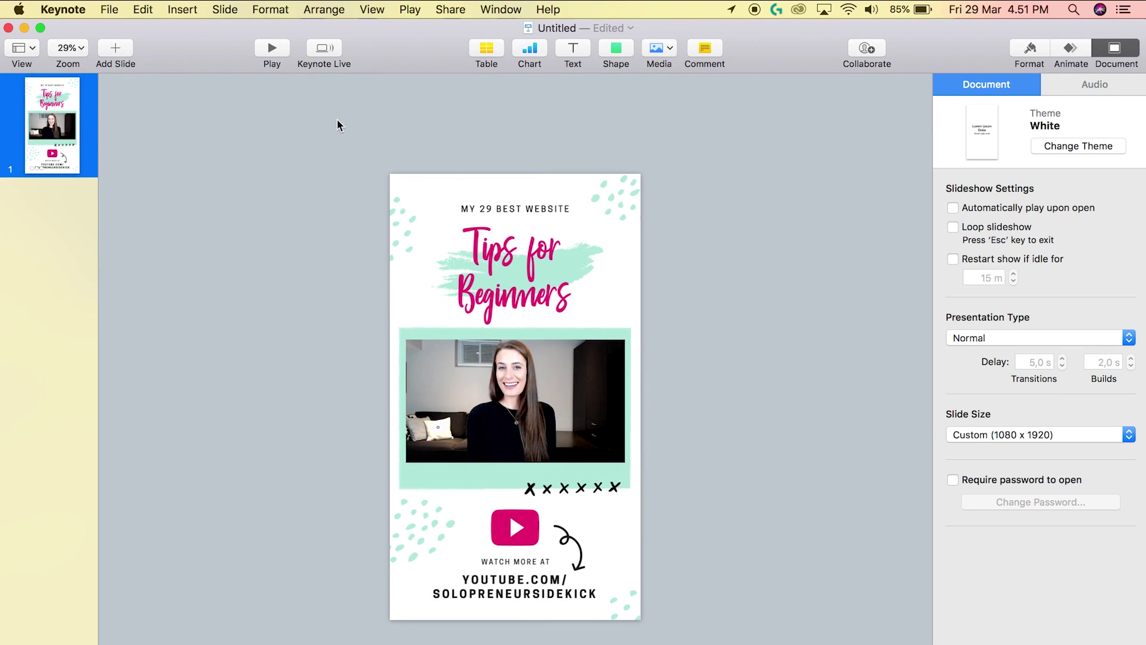
Start a movie export with slide and build timings both set to 0 seconds.
{"action": "left_click", "coordinate": [108, 9]}
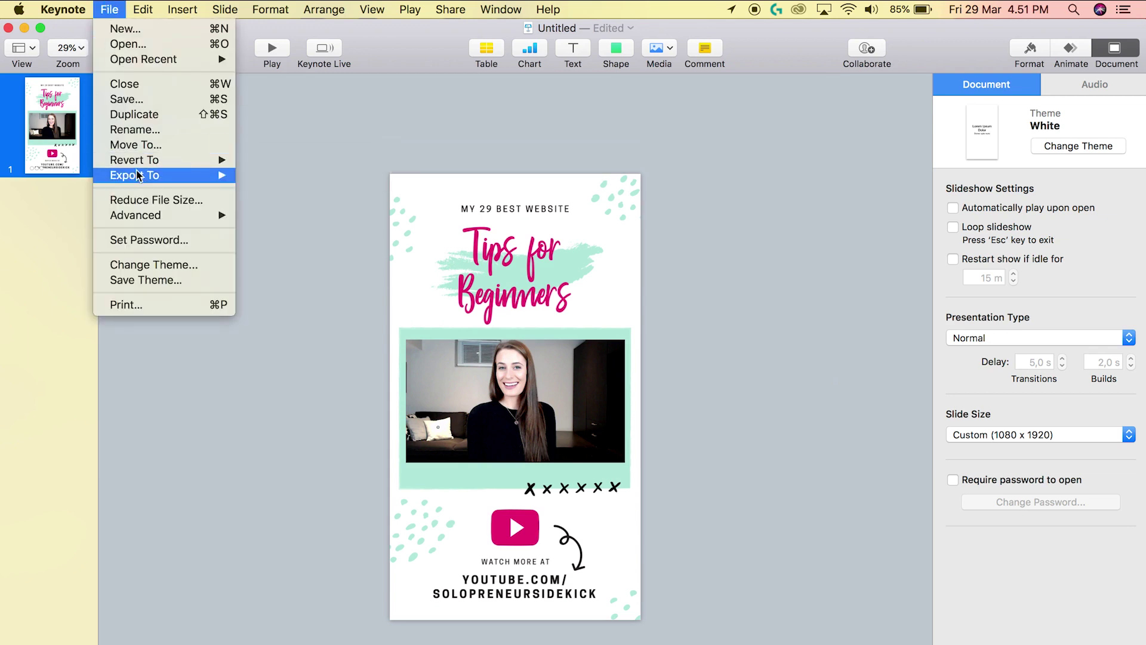
{"action": "mouse_move", "coordinate": [134, 175]}
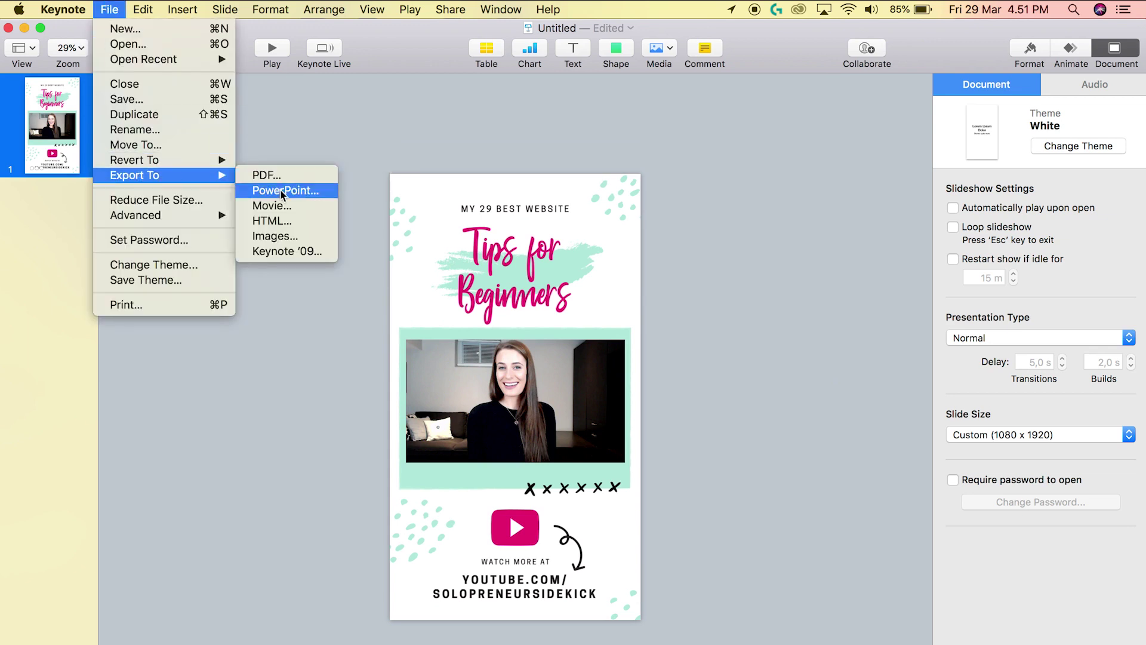
{"action": "left_click", "coordinate": [284, 206]}
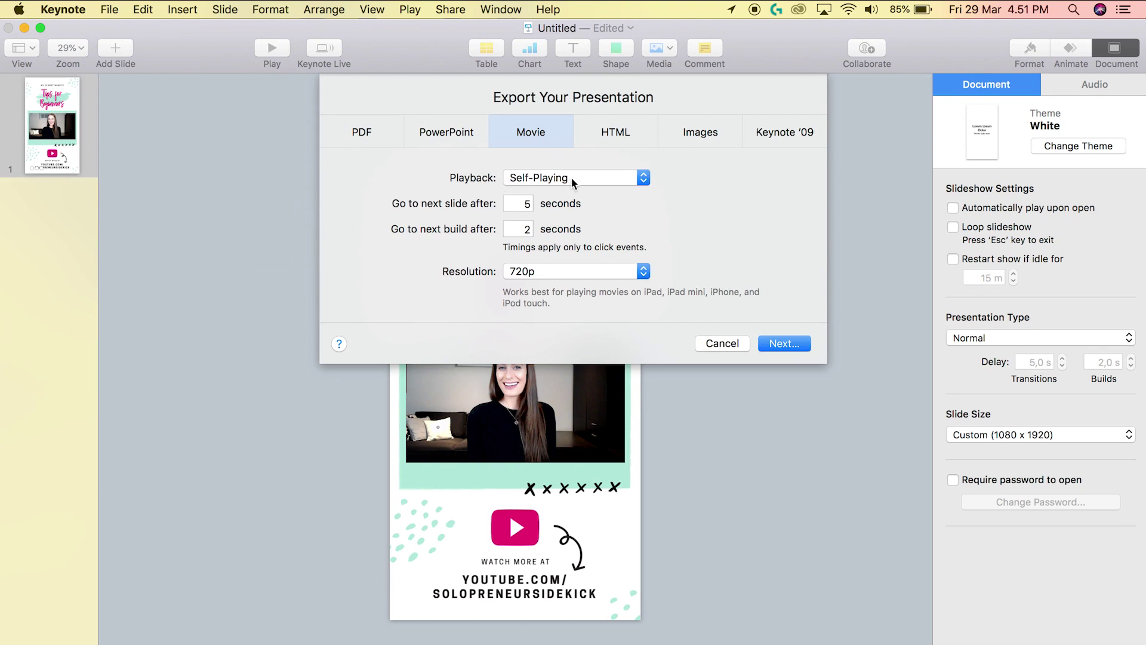
{"action": "left_click", "coordinate": [525, 203]}
{"action": "type", "text": "0"}
{"action": "key", "text": "Tab"}
{"action": "type", "text": "0"}
Set a custom 1080 by 1920 movie resolution and continue to the save panel.
{"action": "left_click", "coordinate": [623, 273]}
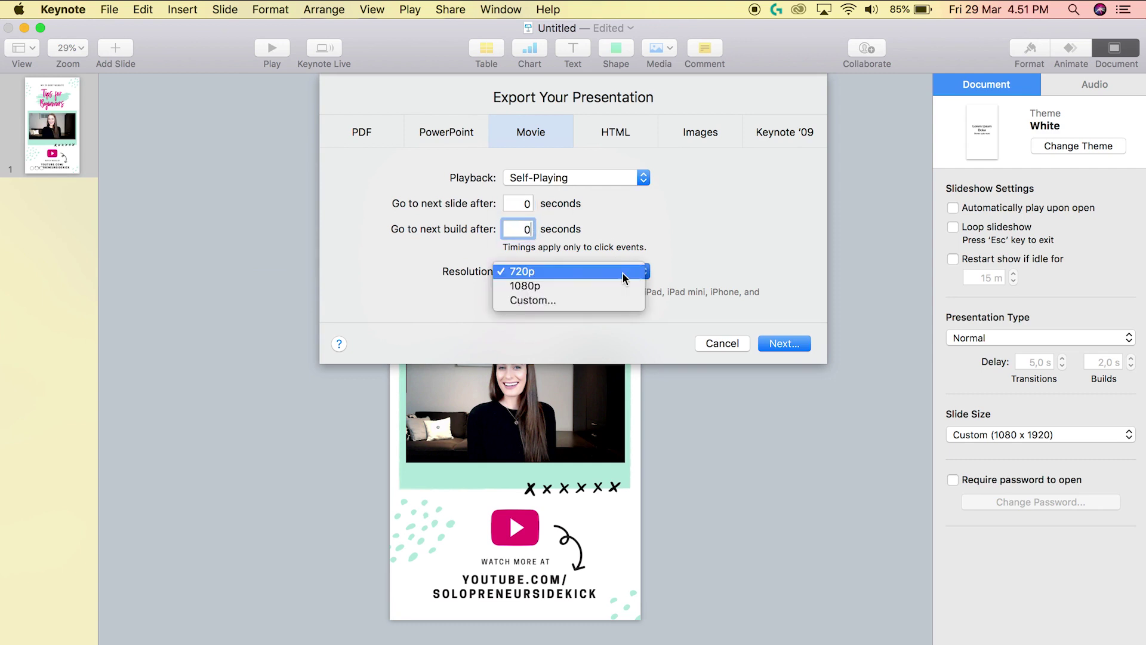
{"action": "left_click", "coordinate": [537, 300]}
{"action": "double_click", "coordinate": [522, 296]}
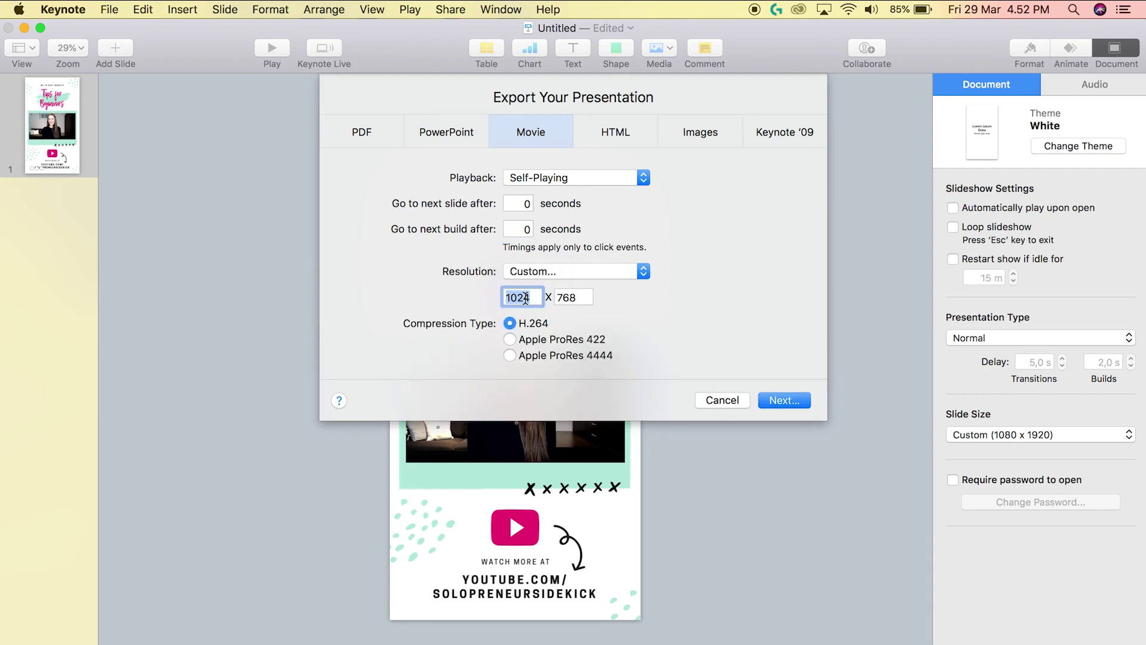
{"action": "type", "text": "1080"}
{"action": "key", "text": "Tab"}
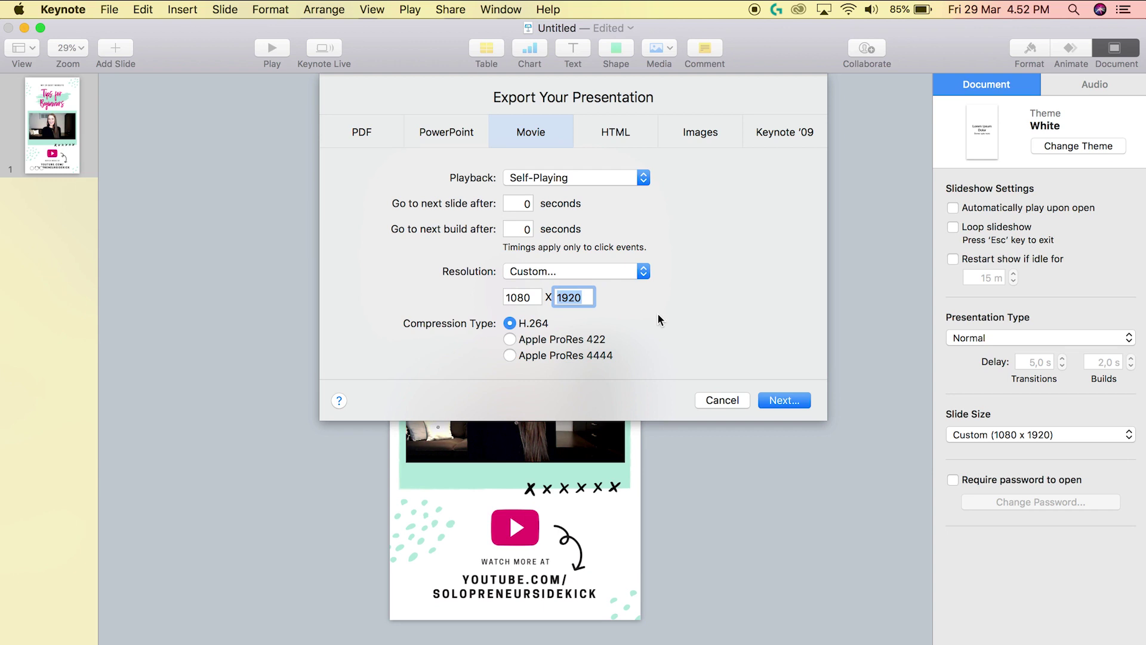
{"action": "left_click", "coordinate": [784, 400]}
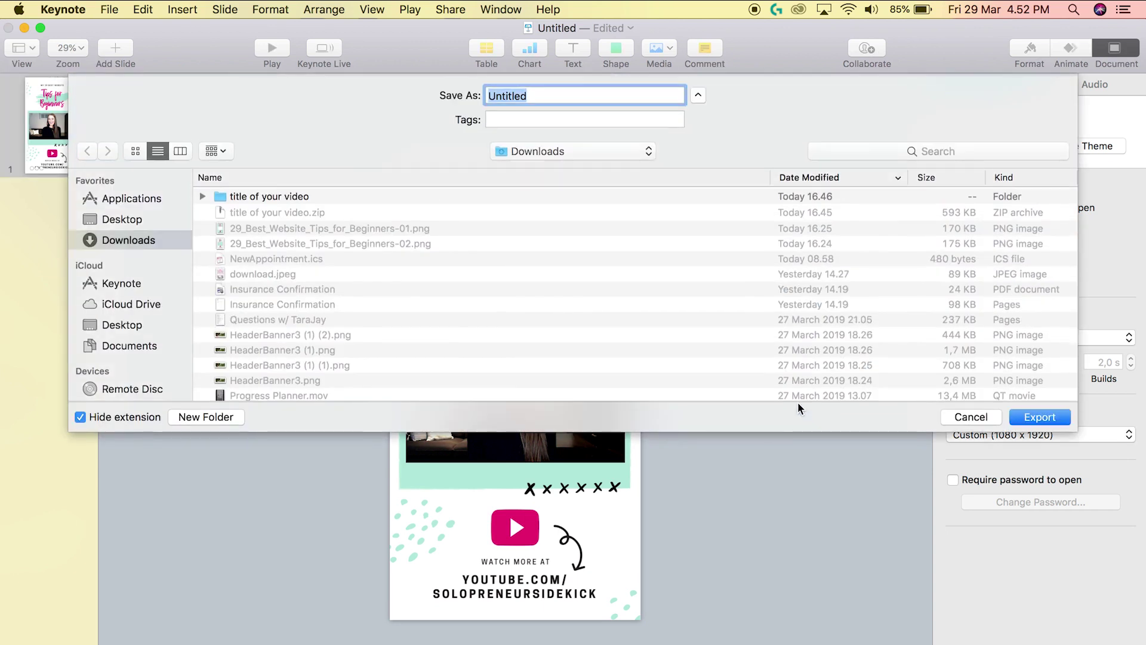
{"action": "type", "text": "You"}
Name the movie 'IGTV example' in Downloads and run the export.
{"action": "key", "text": "BackSpace"}
{"action": "key", "text": "BackSpace"}
{"action": "key", "text": "BackSpace"}
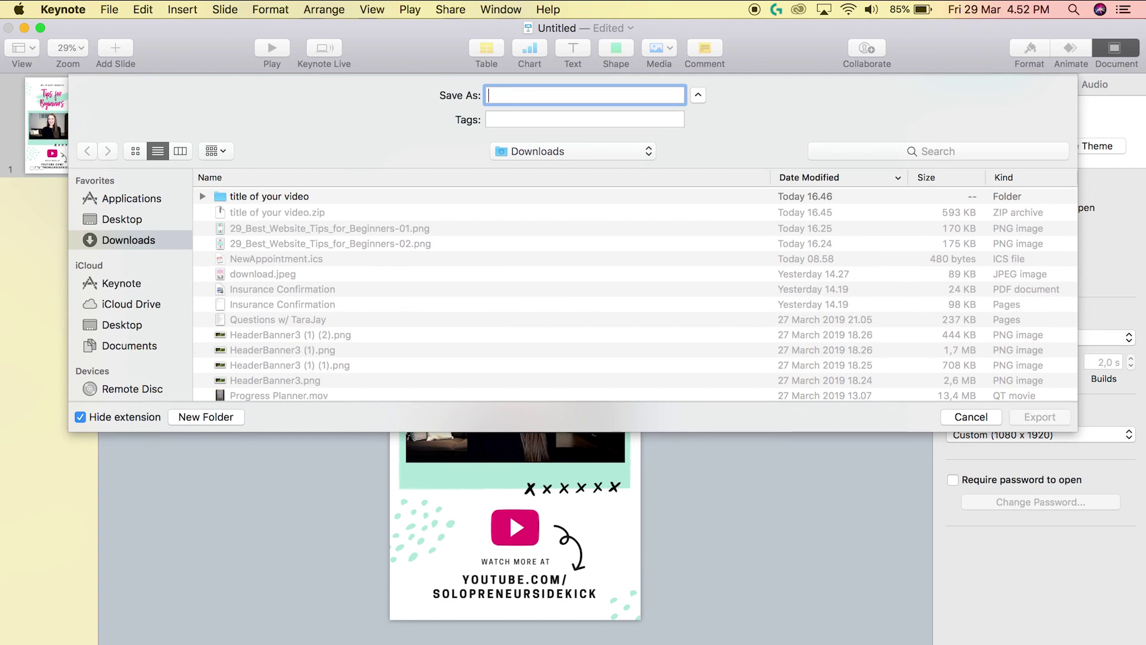
{"action": "type", "text": "IGTV ex"}
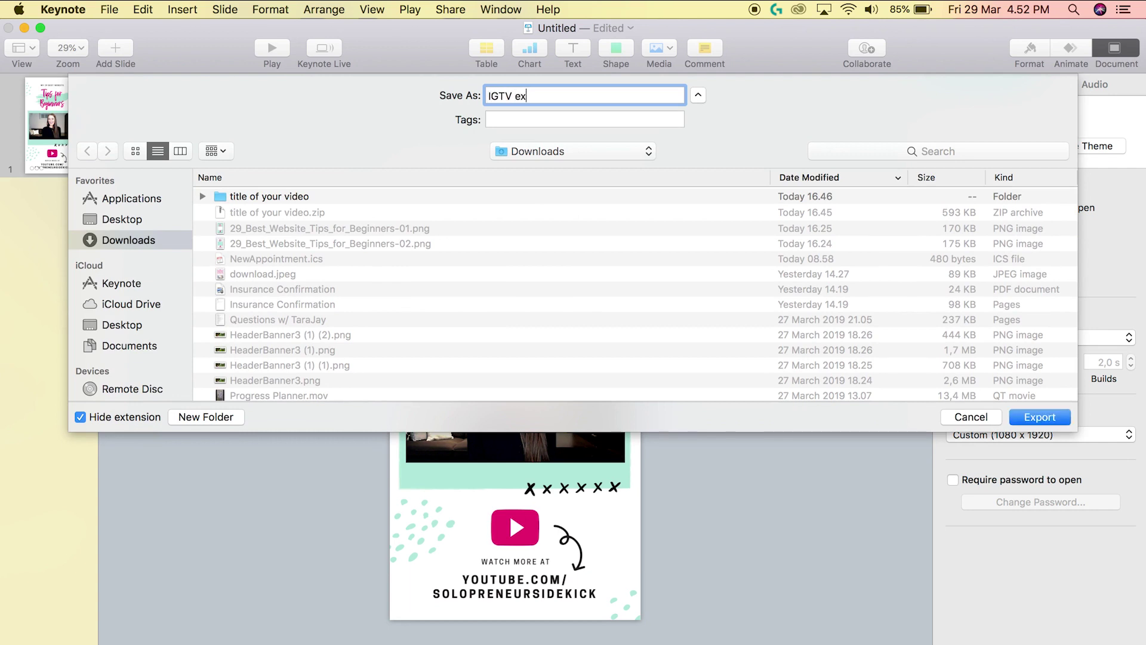
{"action": "type", "text": "ample"}
{"action": "key", "text": "Return"}
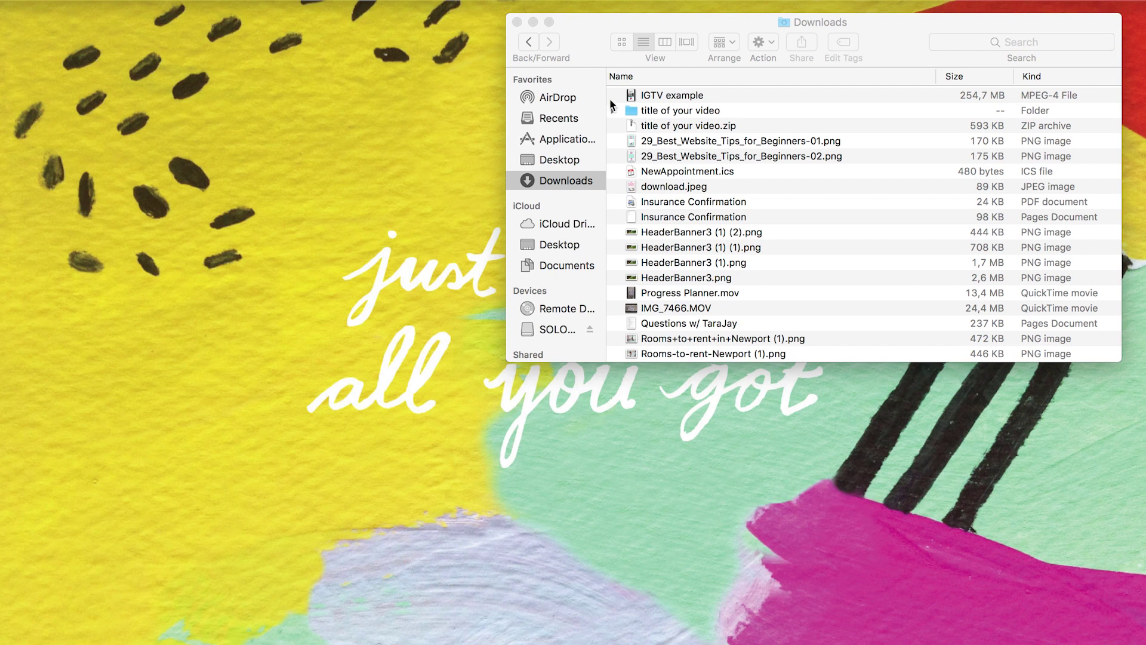
Play IGTV example in QuickTime Player at lower volume in a smaller, repositioned window.
{"action": "right_click", "coordinate": [670, 96]}
{"action": "mouse_move", "coordinate": [714, 116]}
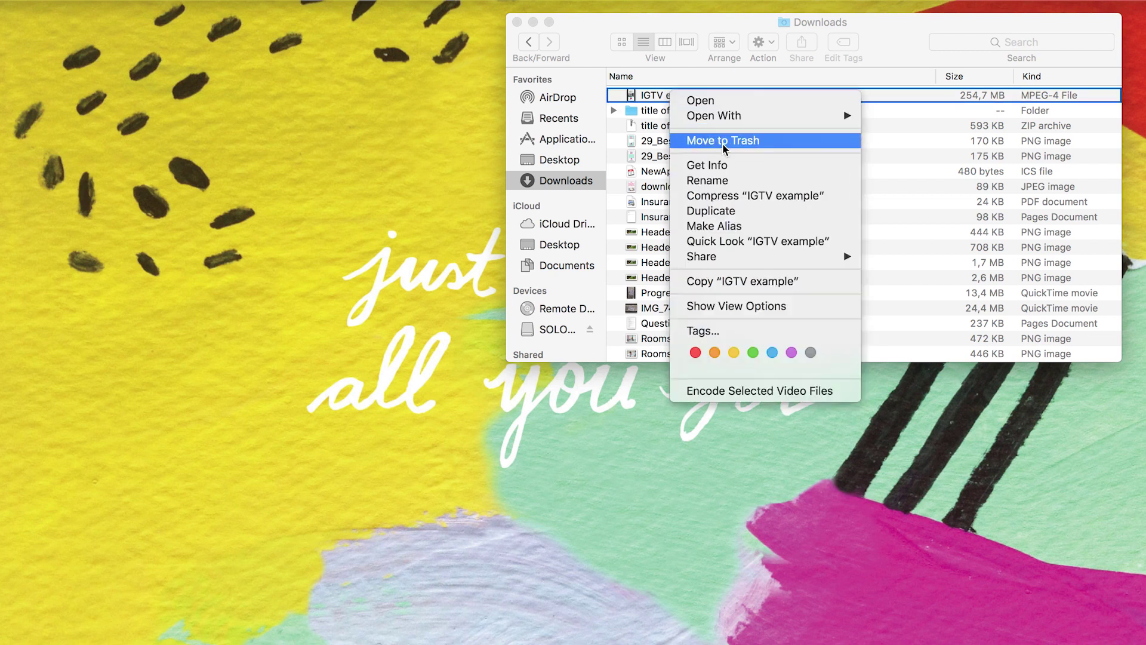
{"action": "left_click", "coordinate": [938, 160]}
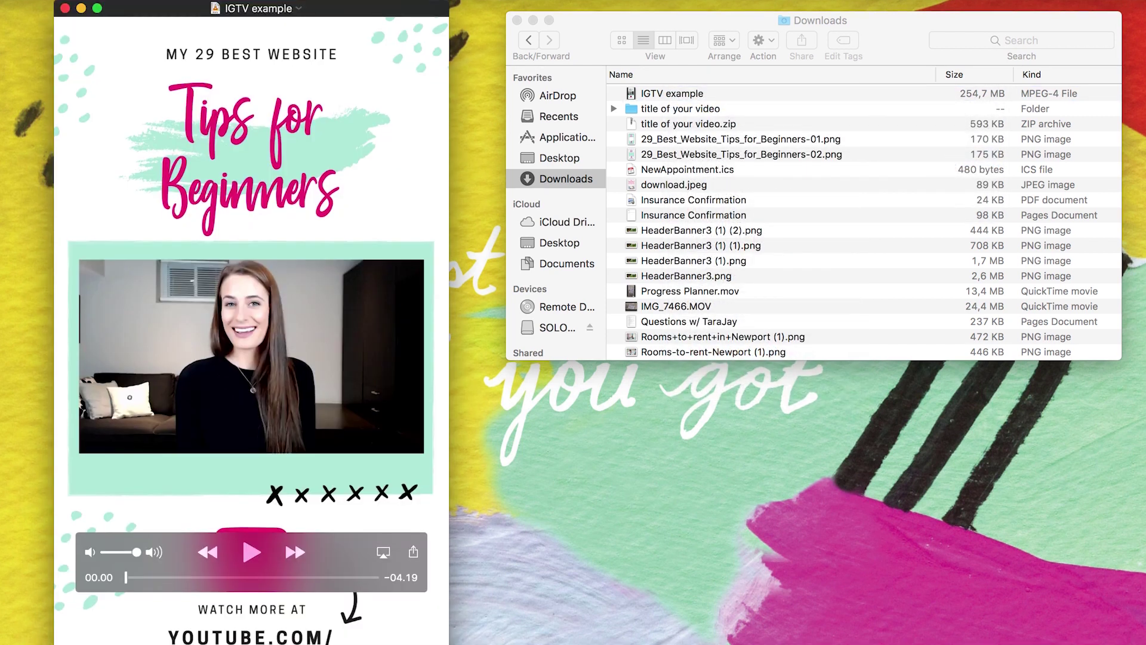
{"action": "left_click_drag", "start_coordinate": [447, 641], "coordinate": [394, 602]}
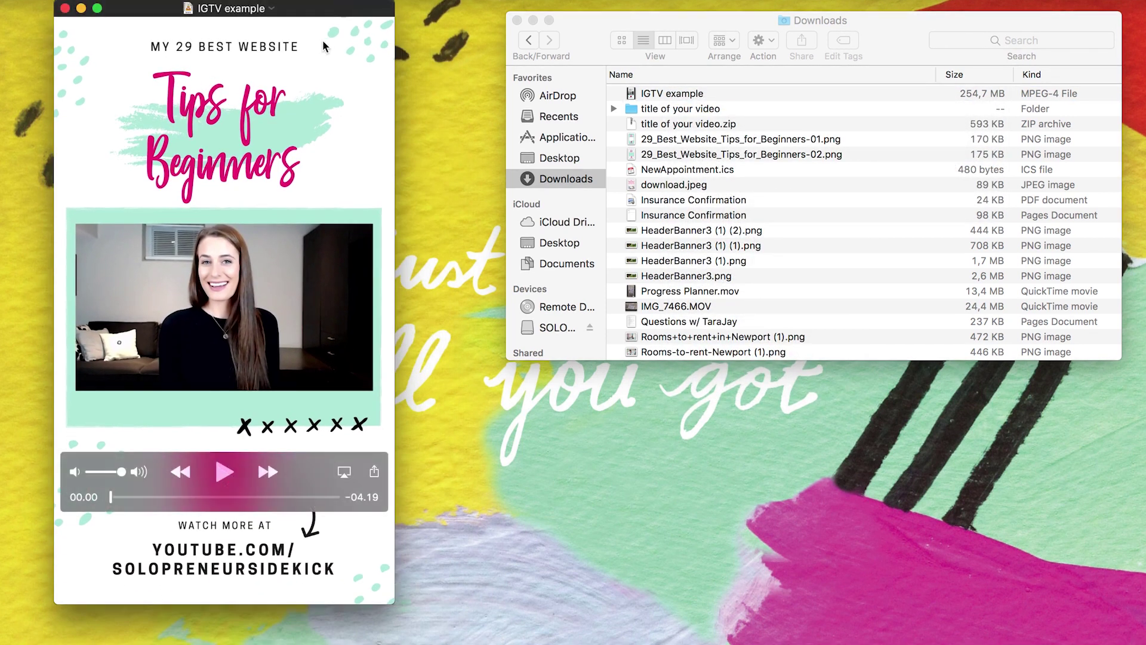
{"action": "left_click_drag", "start_coordinate": [328, 11], "coordinate": [366, 25]}
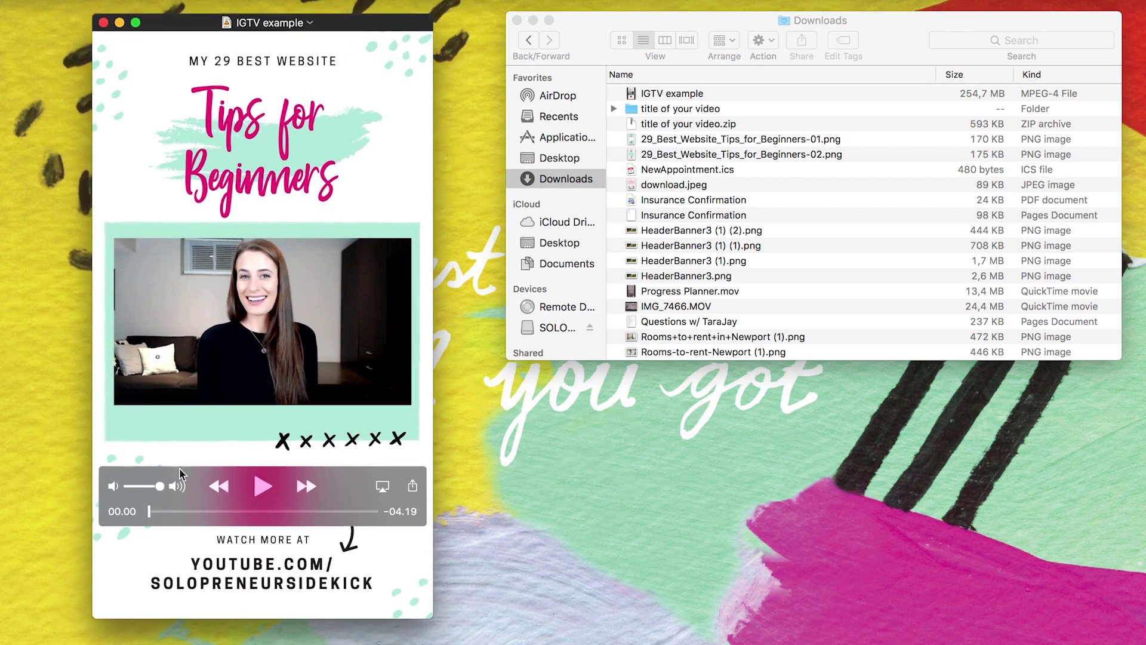
{"action": "left_click_drag", "start_coordinate": [159, 487], "coordinate": [129, 486]}
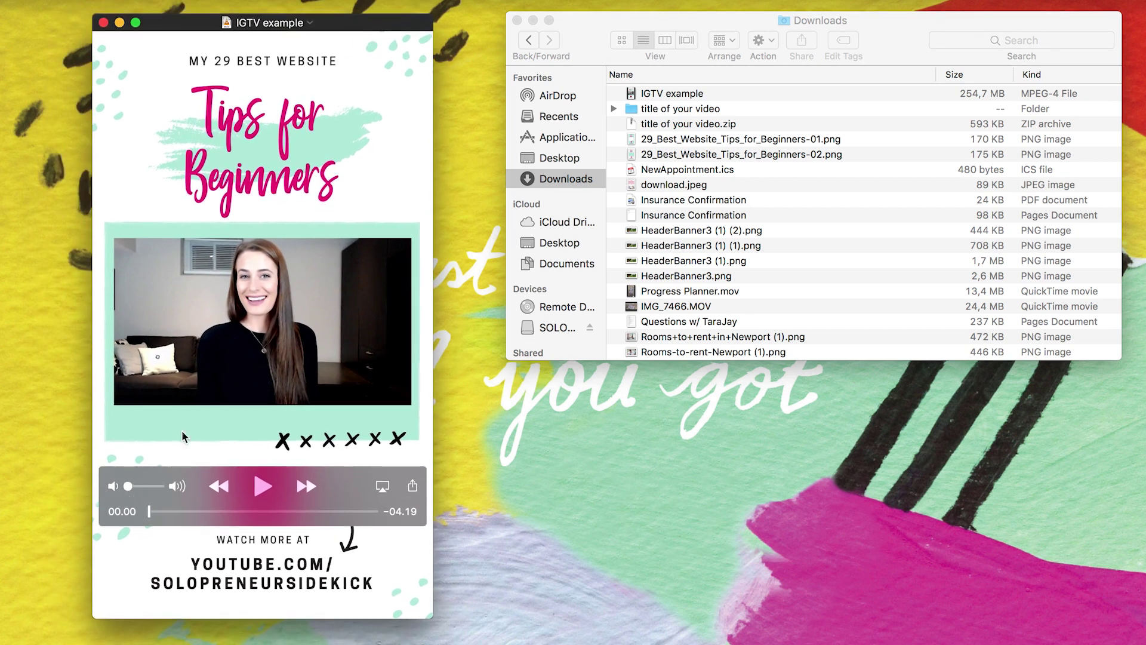
{"action": "left_click", "coordinate": [263, 486]}
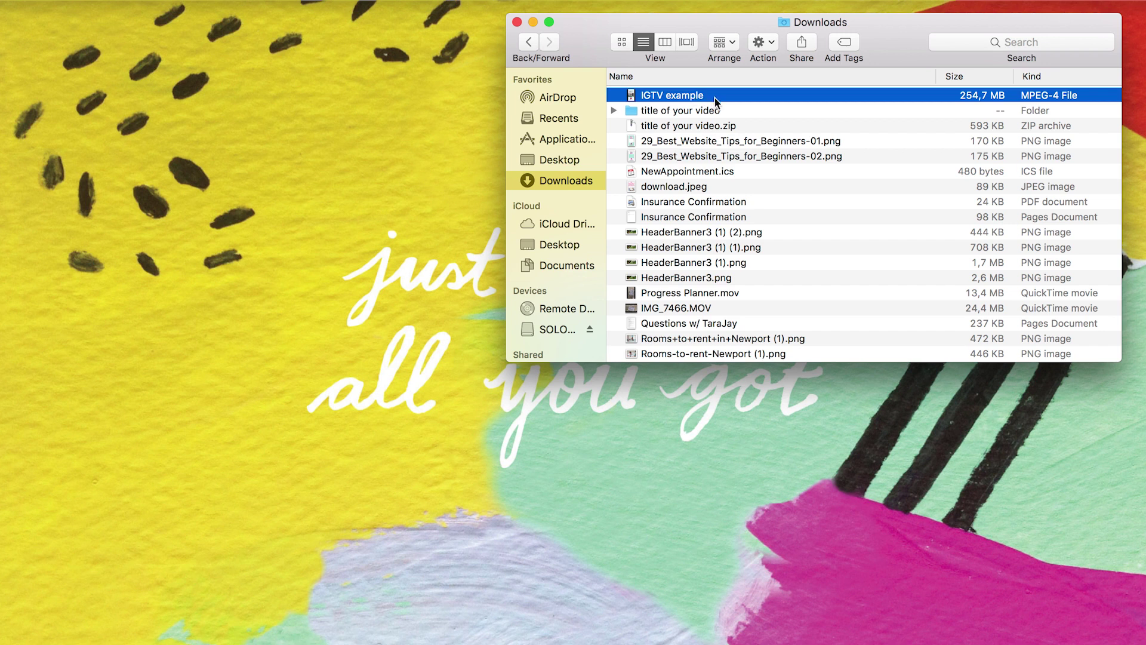
Share IGTV example via AirDrop to the nearby iPhone and start the transfer.
{"action": "right_click", "coordinate": [723, 99]}
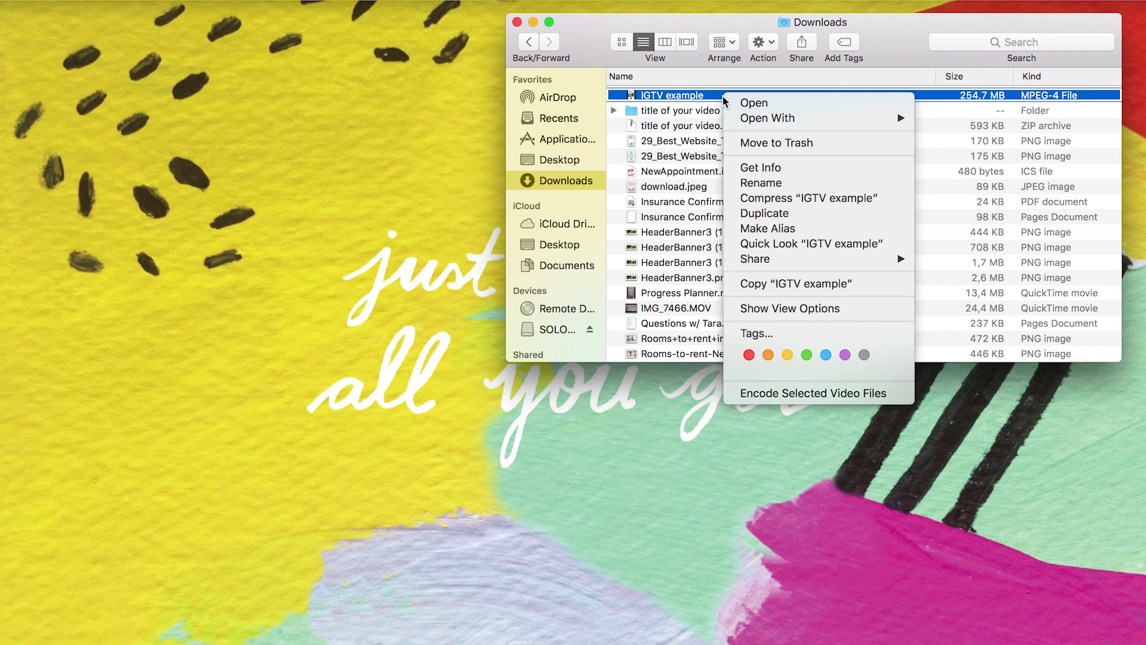
{"action": "mouse_move", "coordinate": [756, 258]}
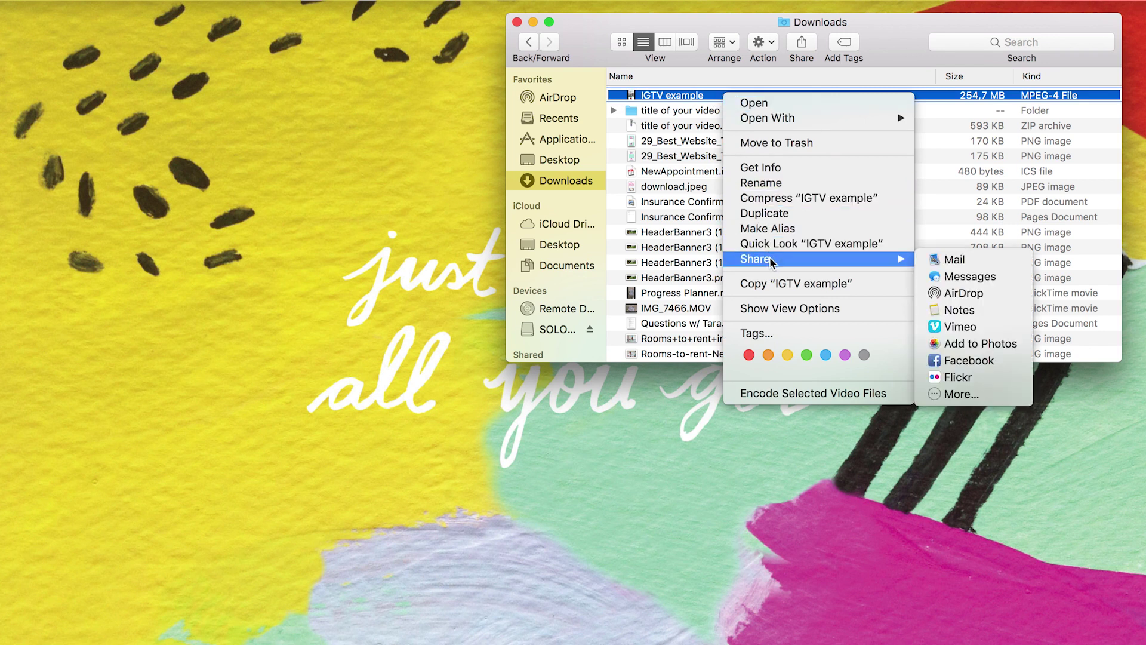
{"action": "left_click", "coordinate": [961, 293]}
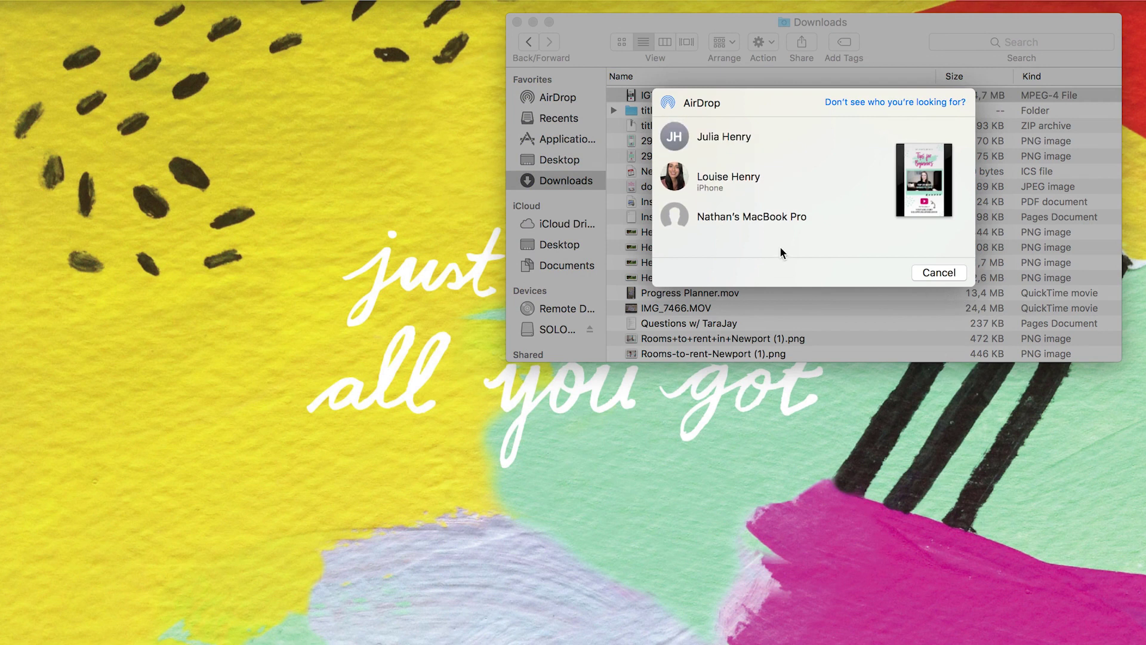
{"action": "left_click", "coordinate": [675, 179]}
{"action": "left_click", "coordinate": [674, 180]}
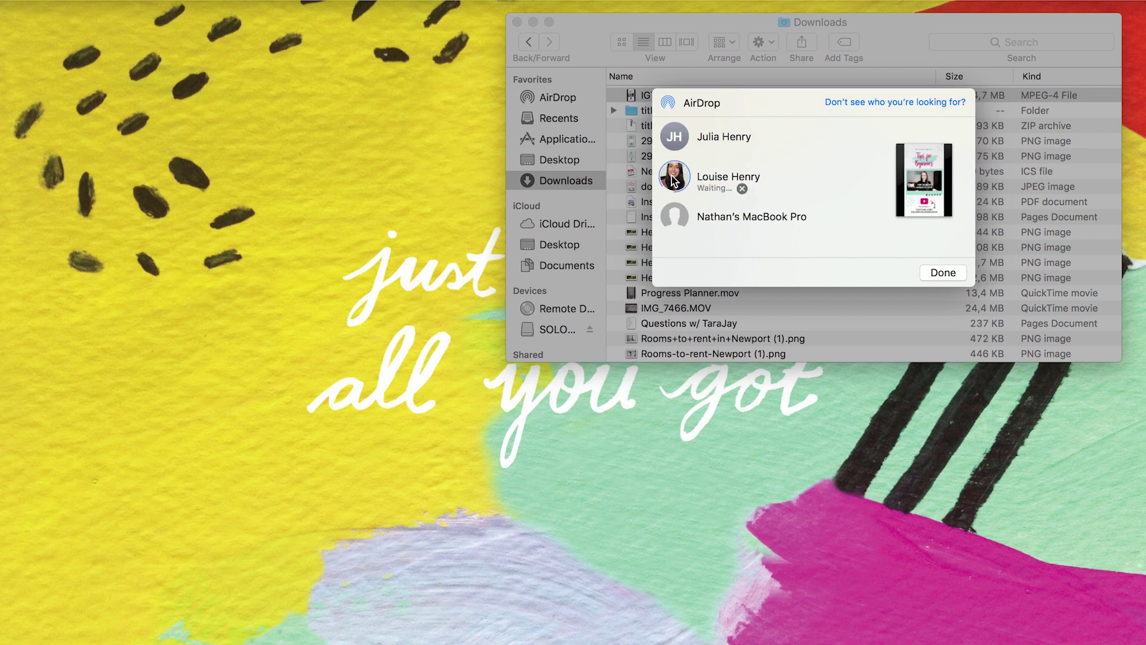